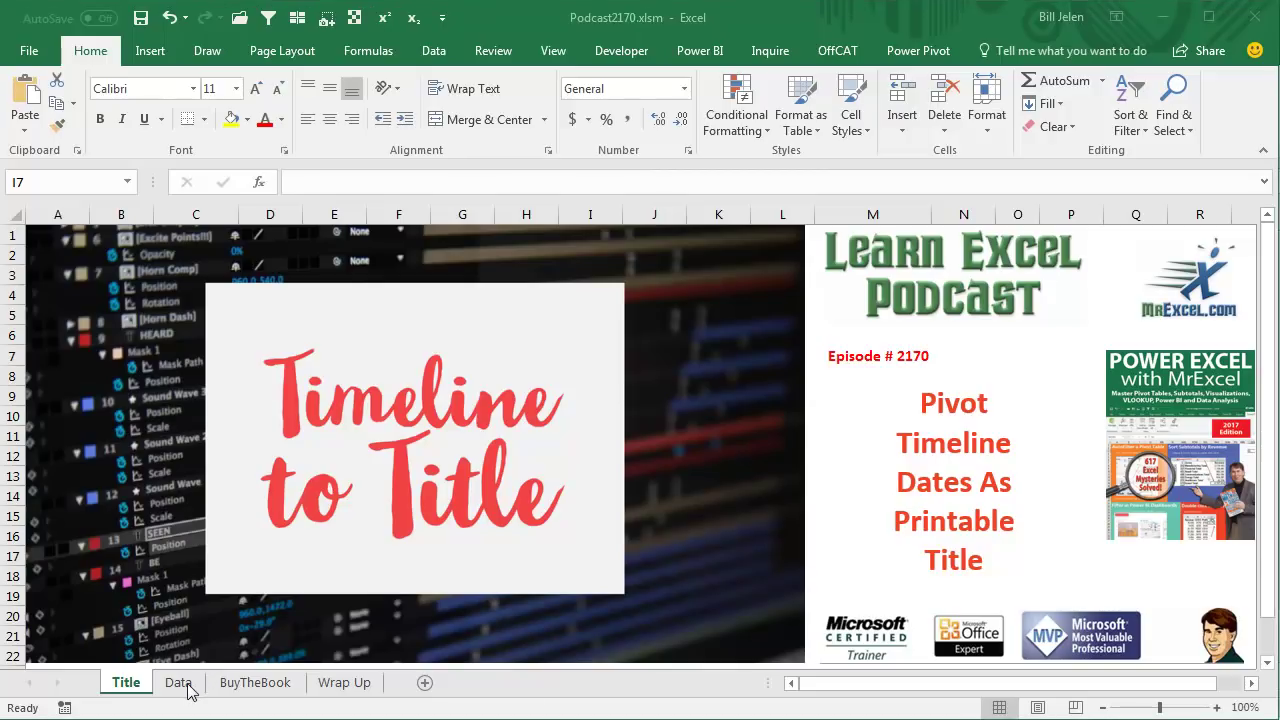
- Select a cell in the Data sheet's sales table and start a new PivotTable from it
click(178, 683)
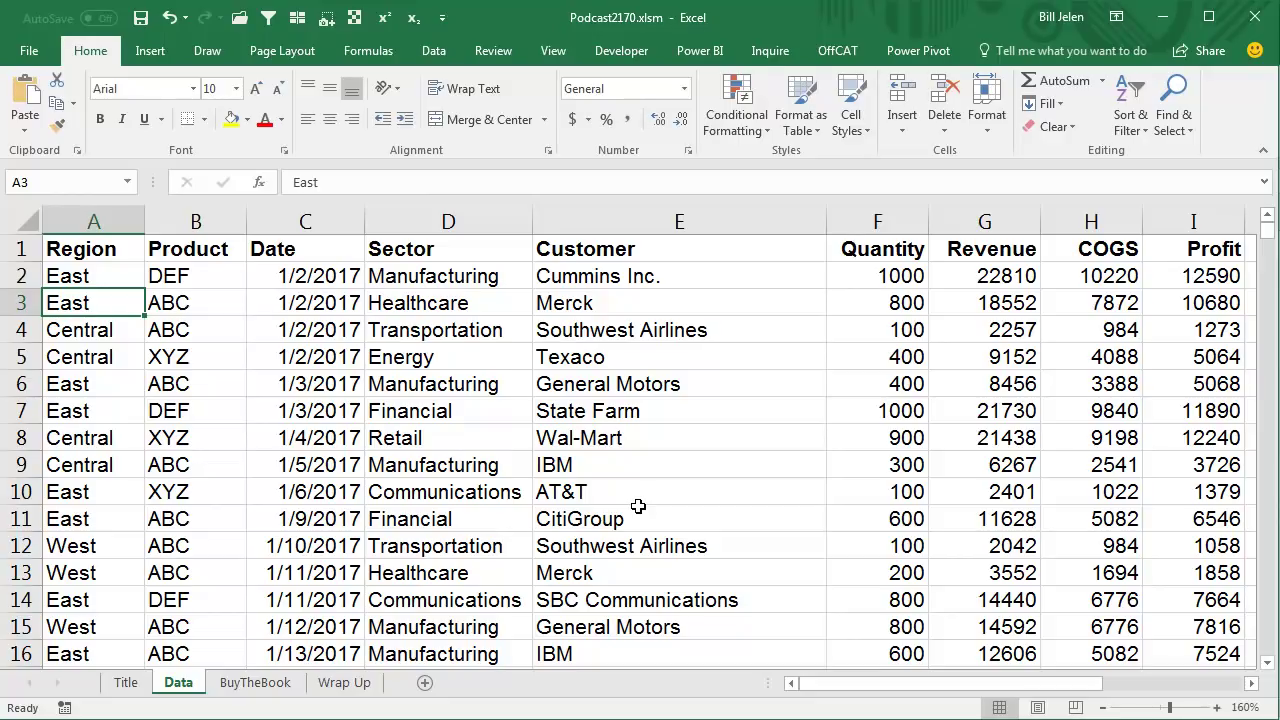
click(624, 335)
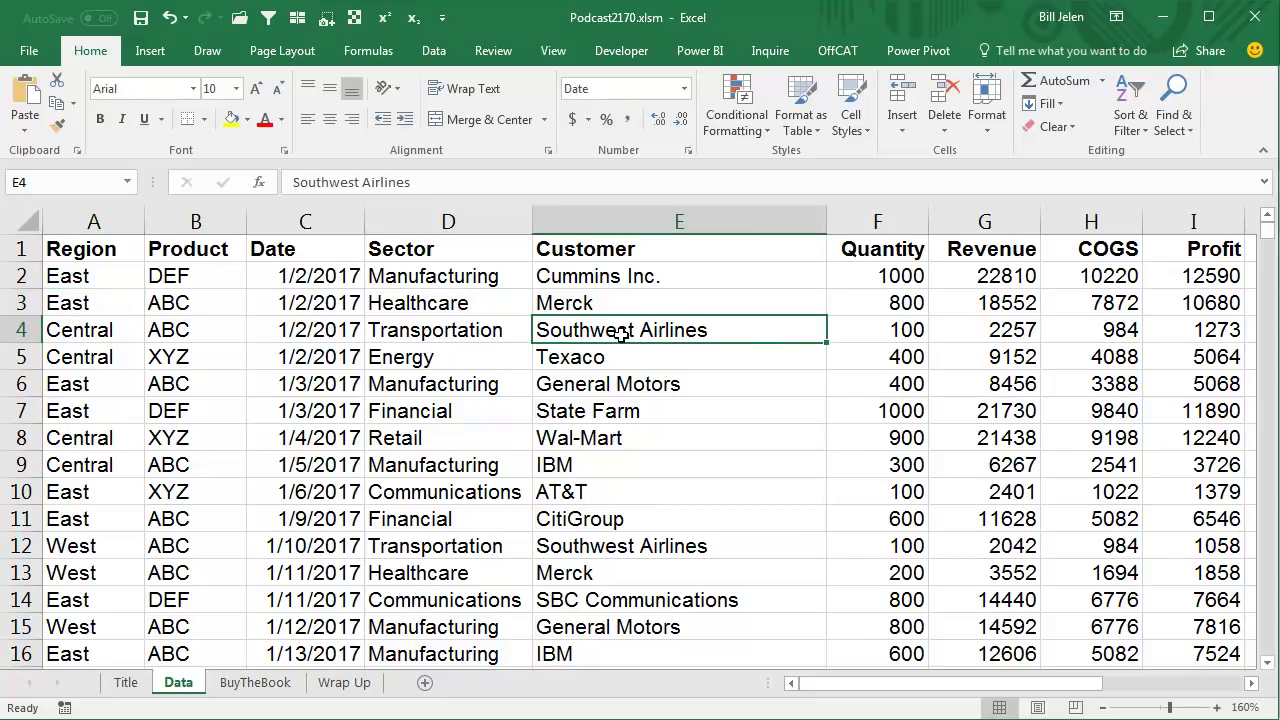
click(155, 55)
click(34, 95)
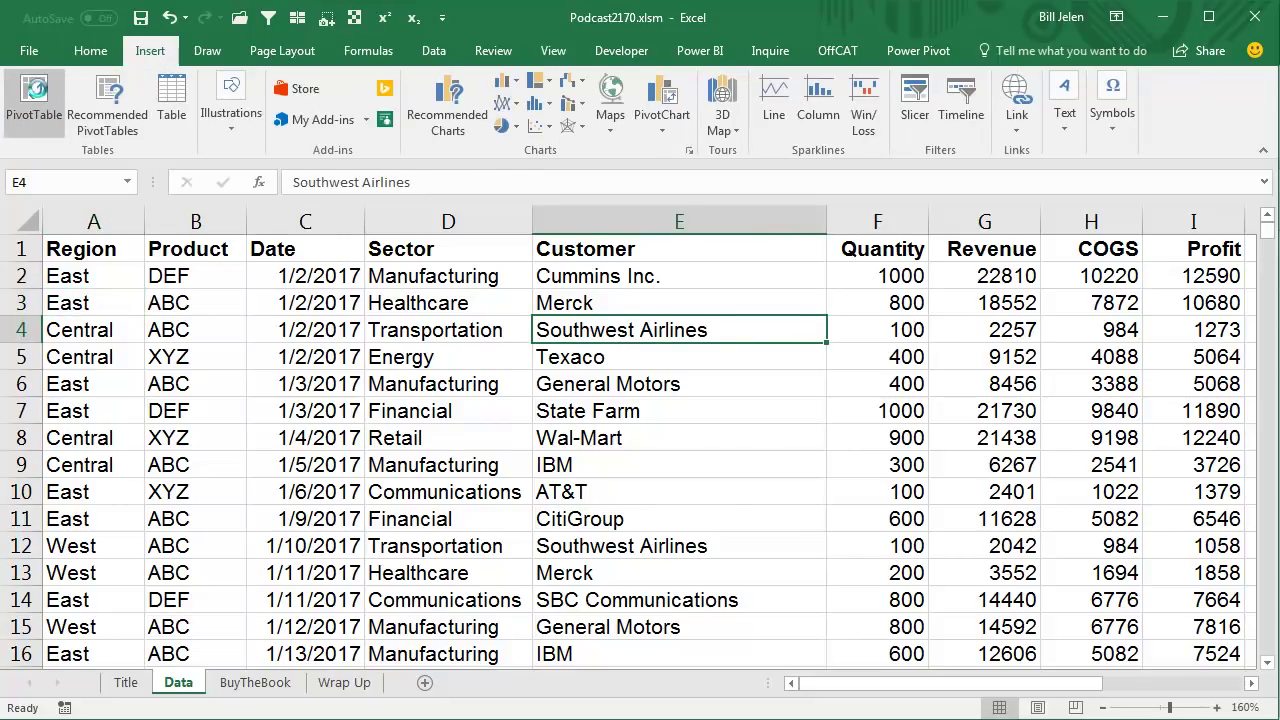
- Create the pivot on a new sheet with Customer in Rows and Sum of Revenue in Values
click(879, 530)
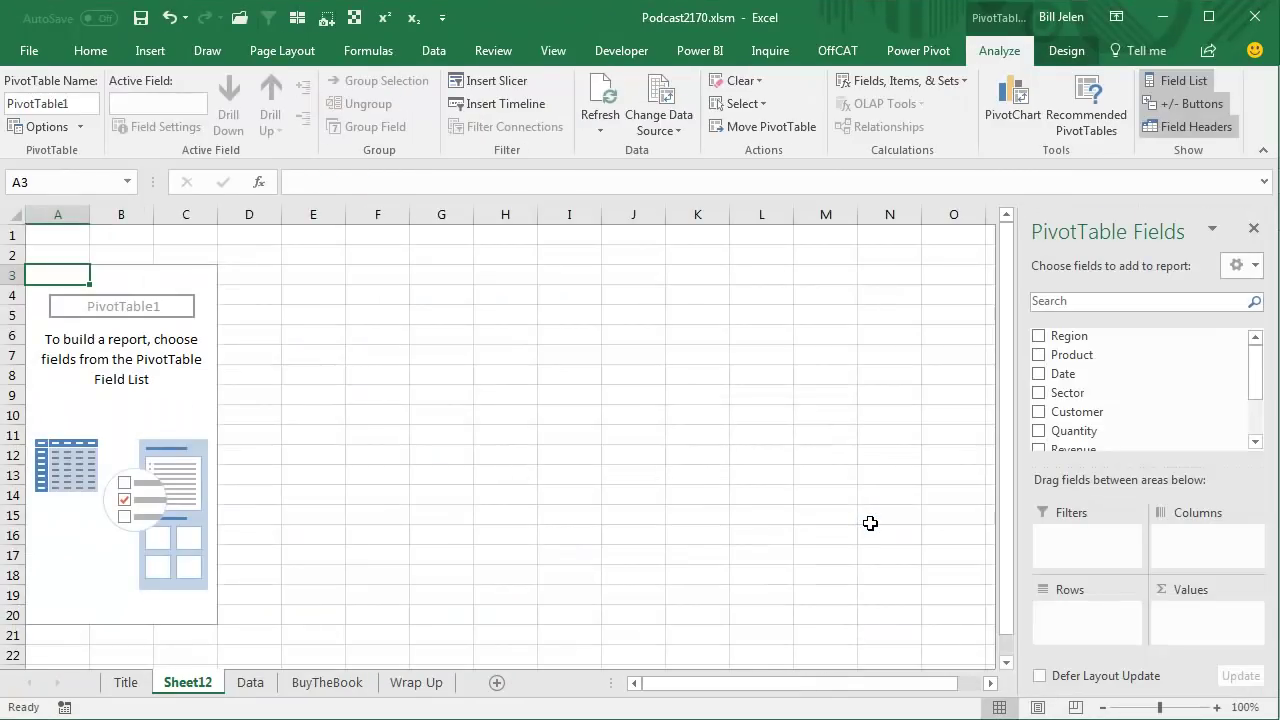
drag(1077, 411, 1097, 618)
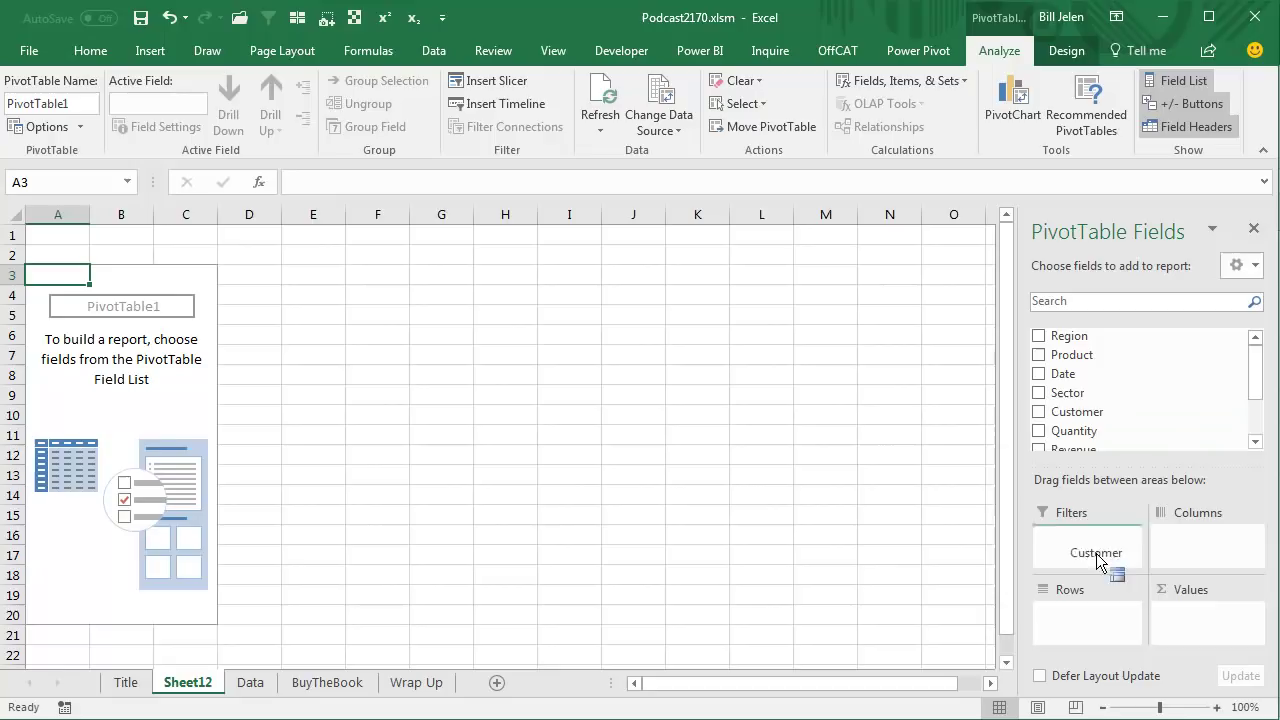
drag(1073, 449, 1193, 615)
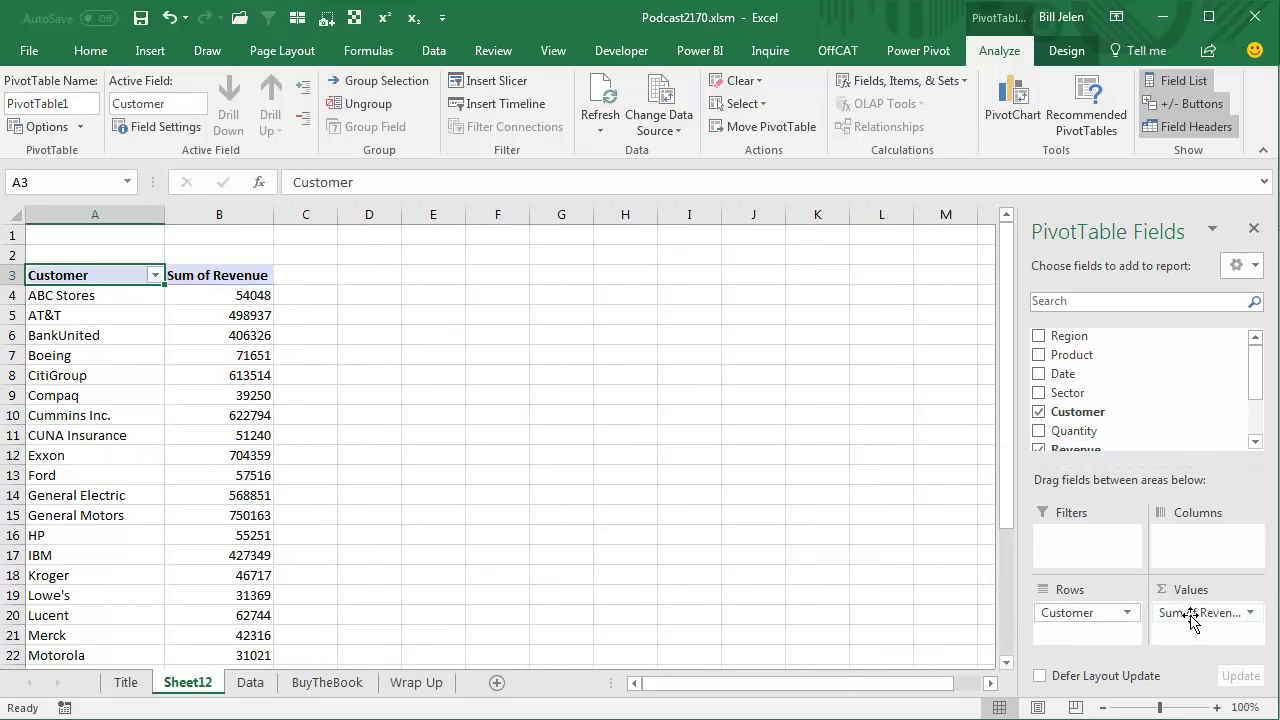
- Sort customers by revenue largest first and bring up the Customer Top 10 value filter
click(257, 297)
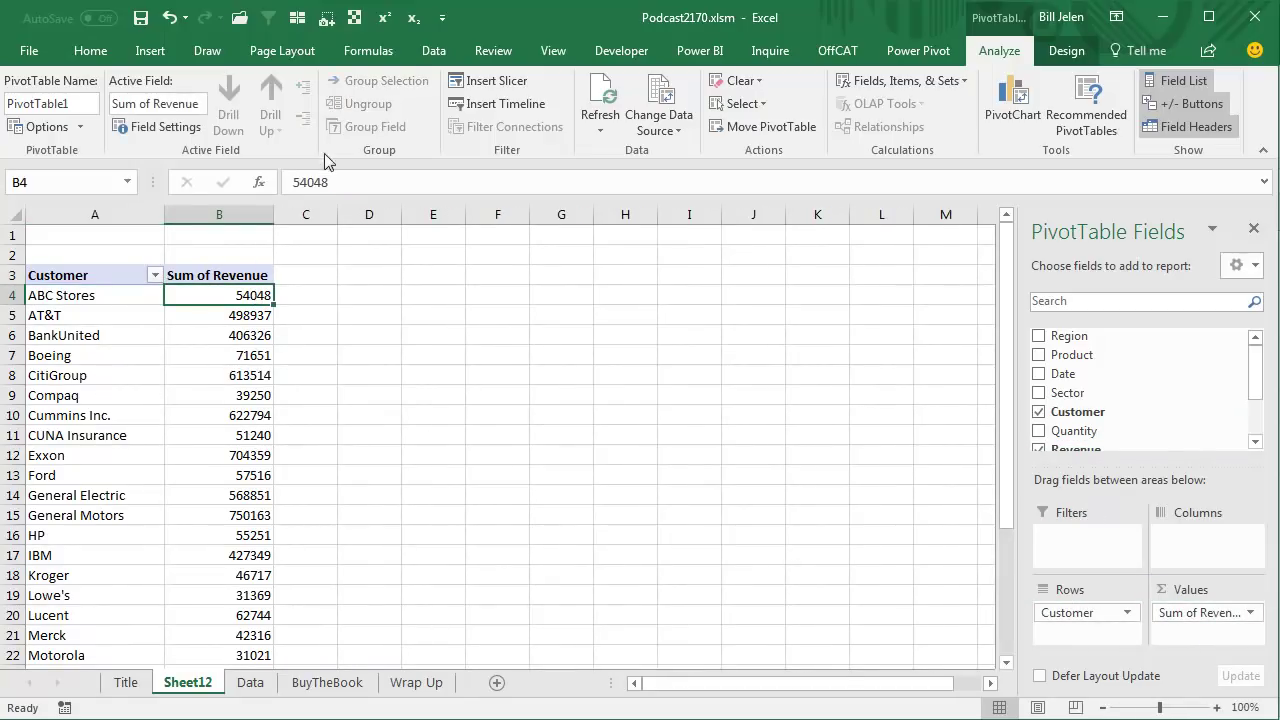
click(433, 50)
click(537, 118)
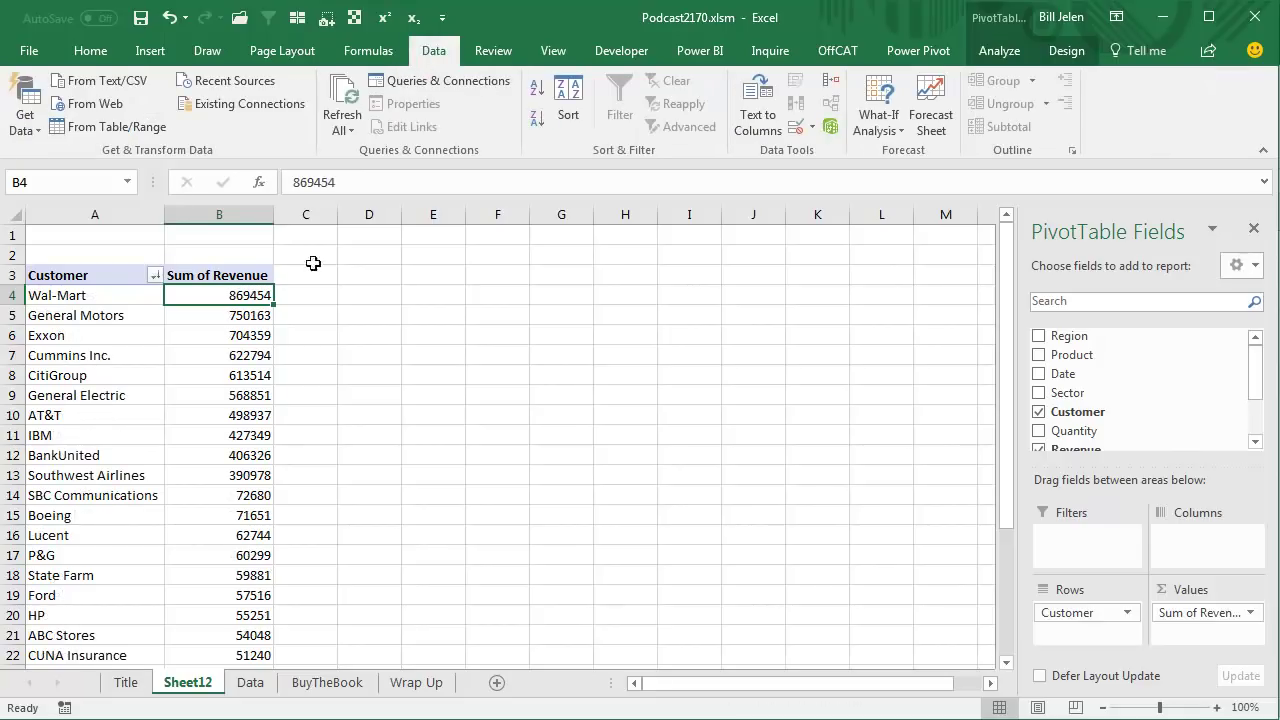
click(155, 277)
mouse_move(63, 418)
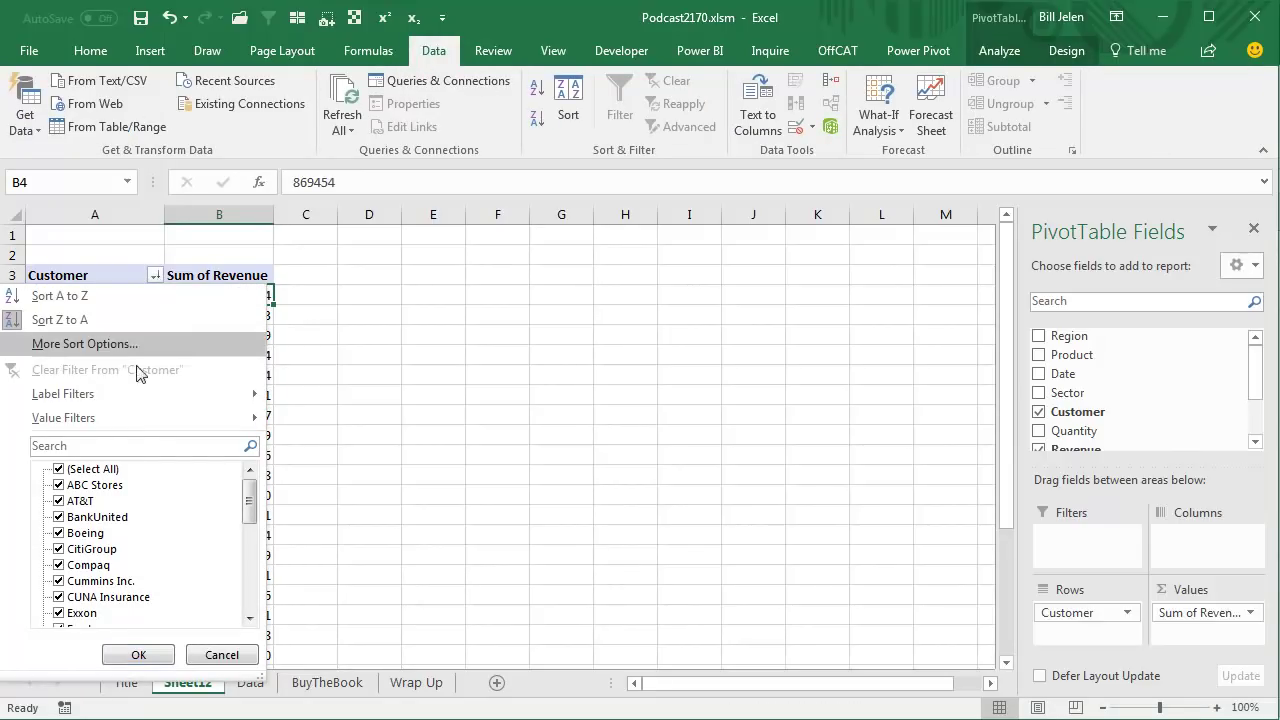
click(322, 644)
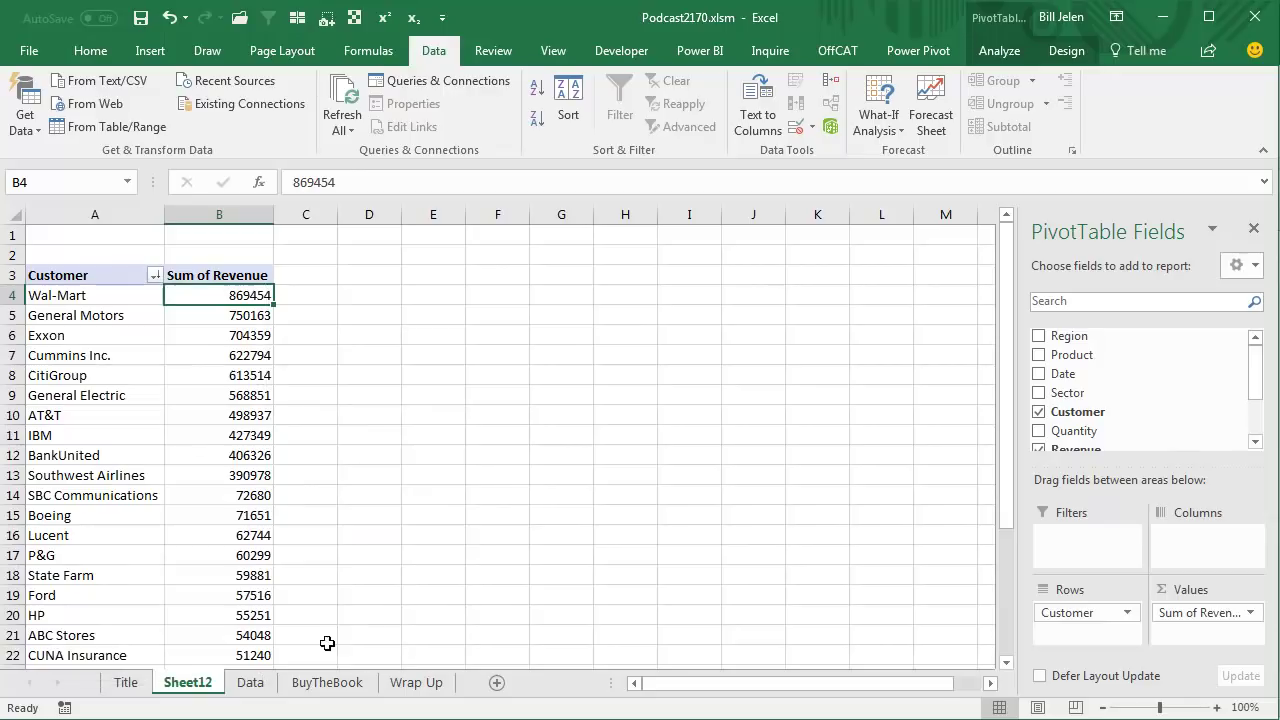
- Set the Top 10 filter to 5 customers and remove the pivot's Grand Total row
click(782, 389)
click(782, 389)
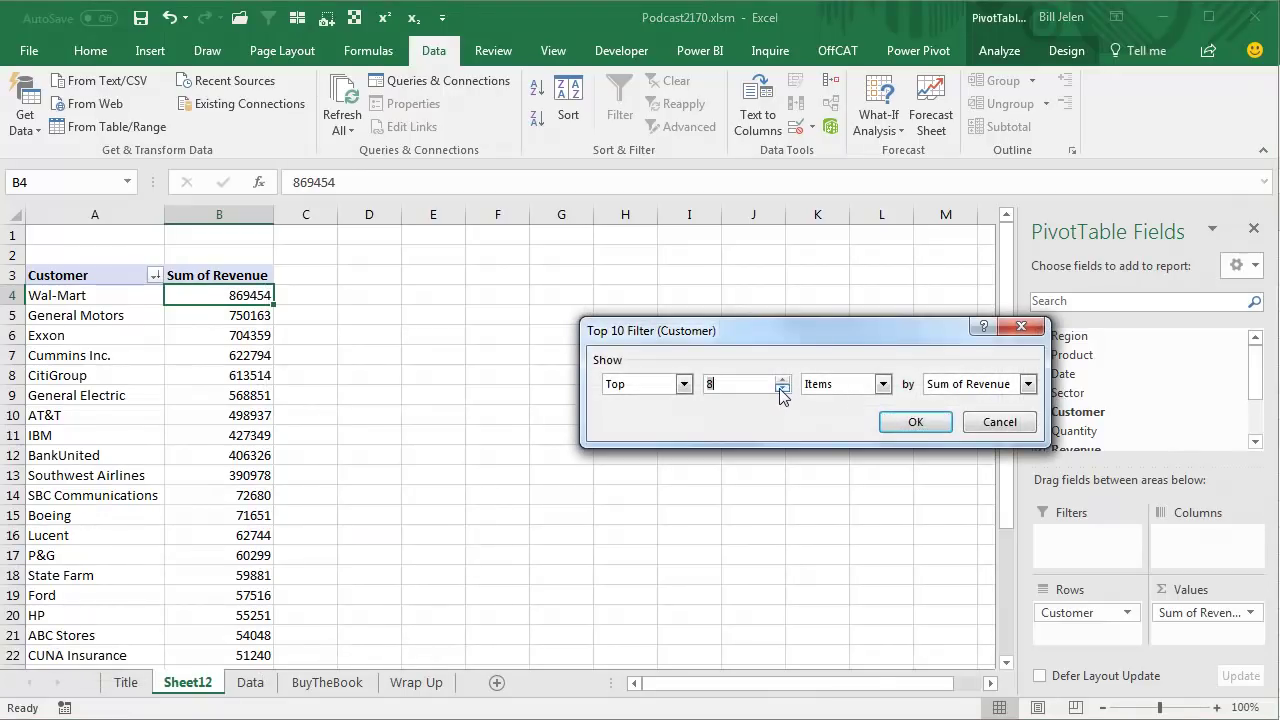
click(915, 421)
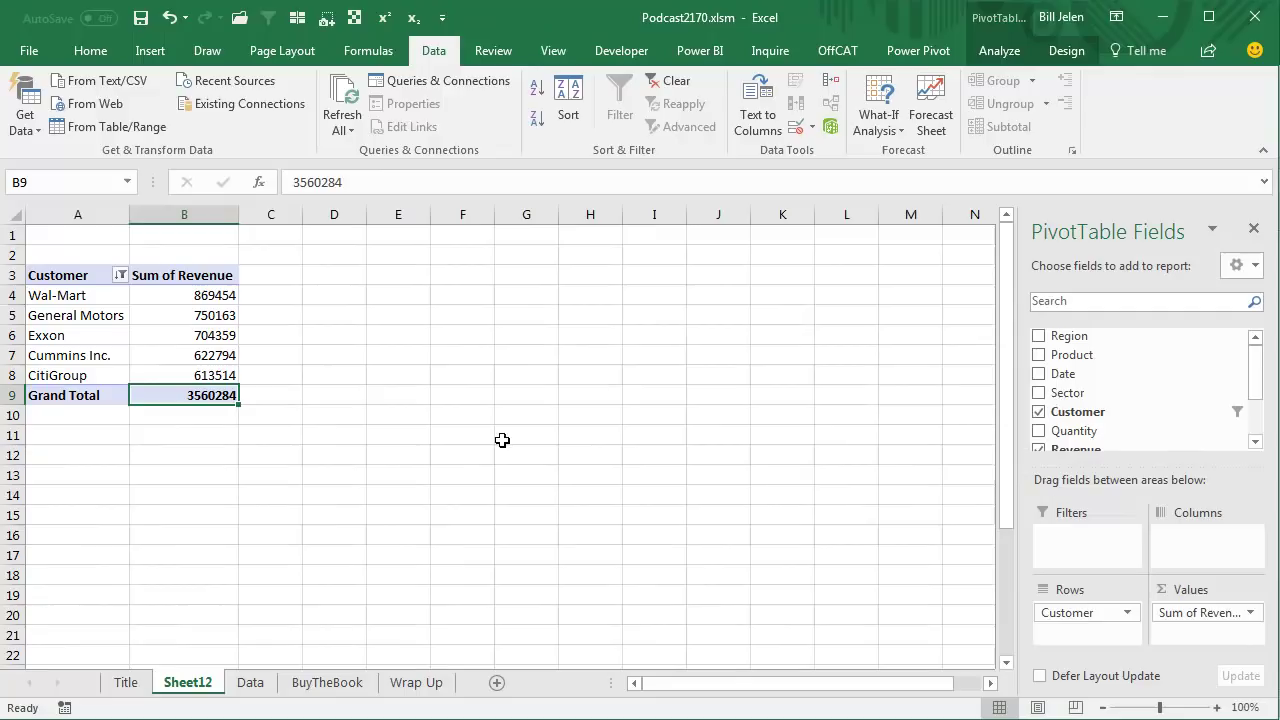
right_click(92, 400)
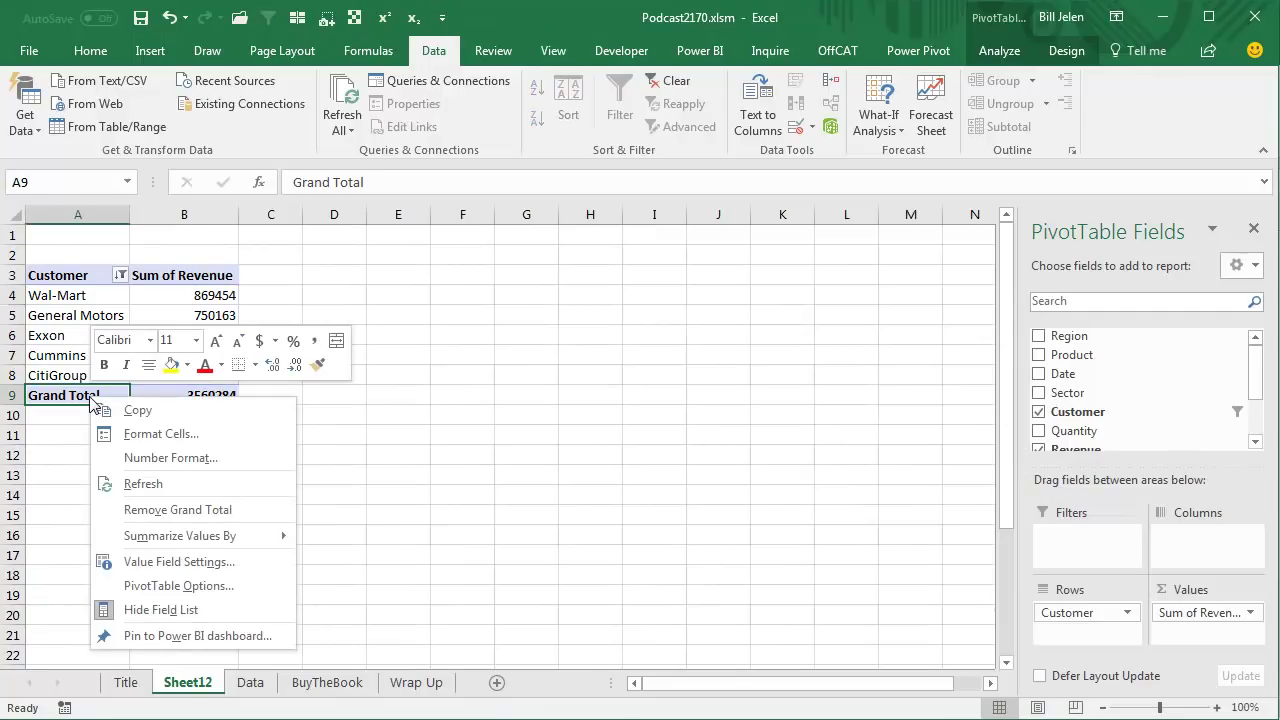
click(133, 509)
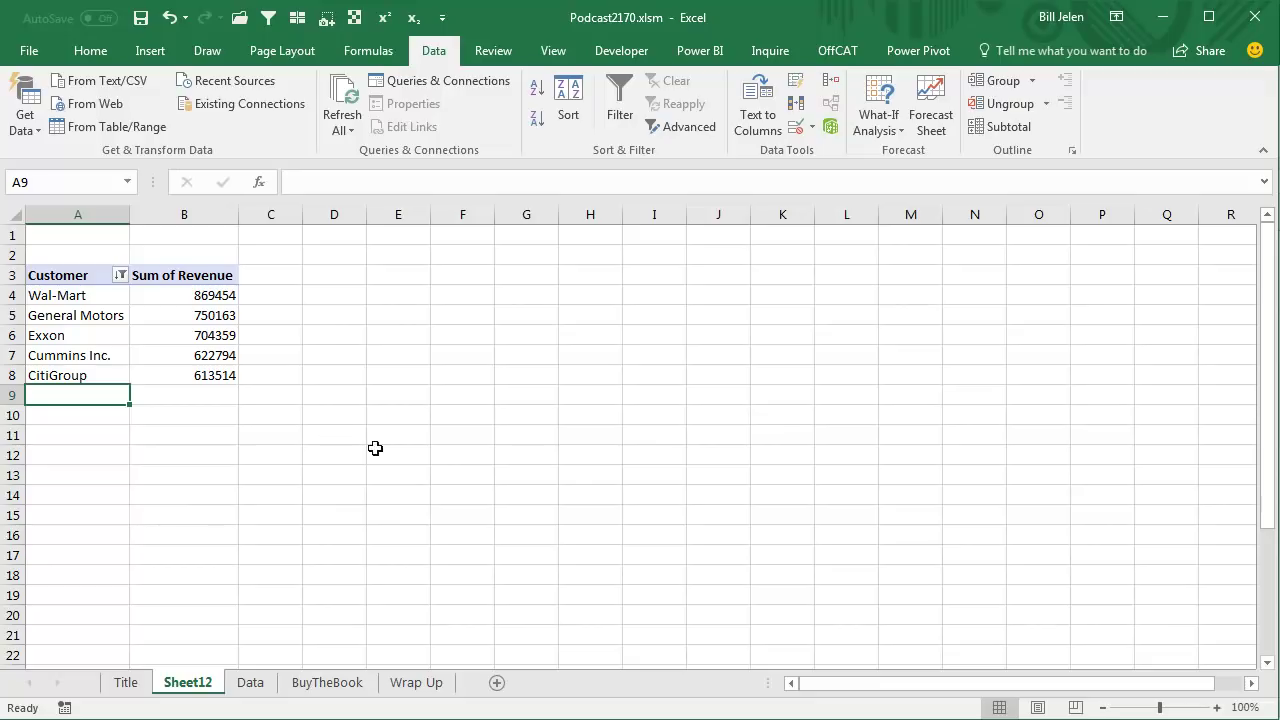
click(232, 288)
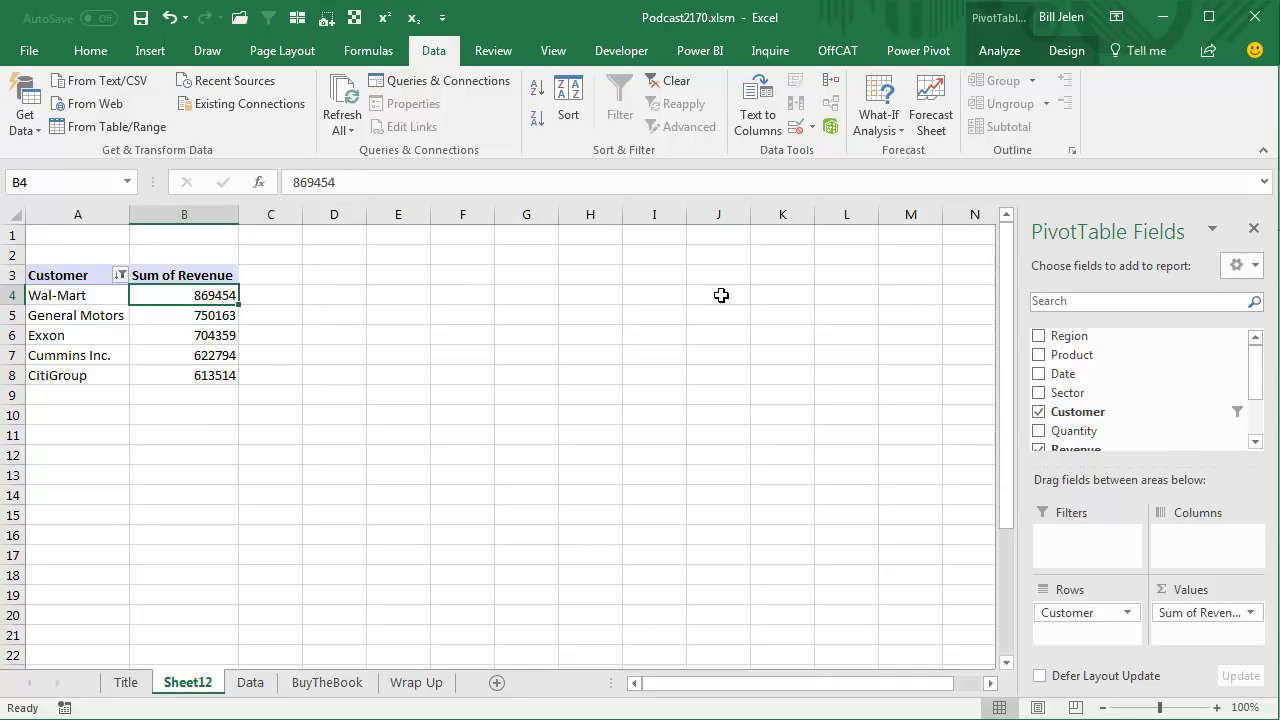
- Insert a Date timeline for the pivot and move it up beside the table
click(998, 53)
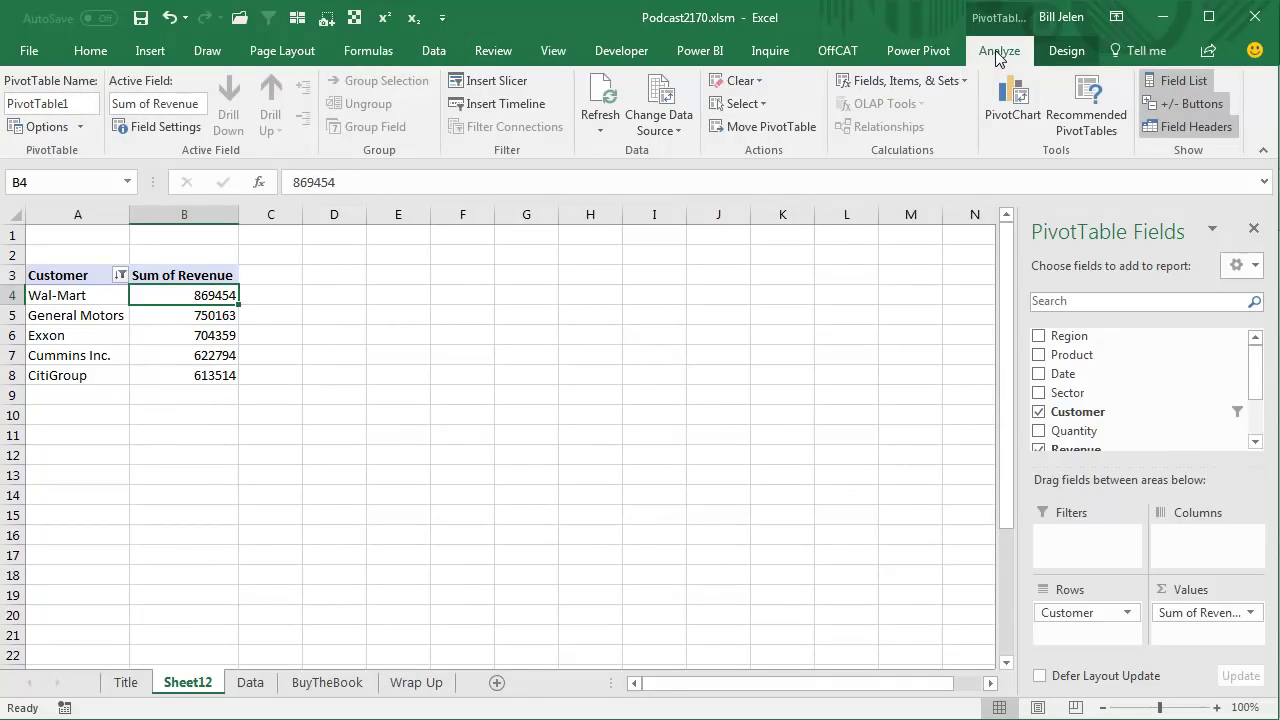
click(506, 108)
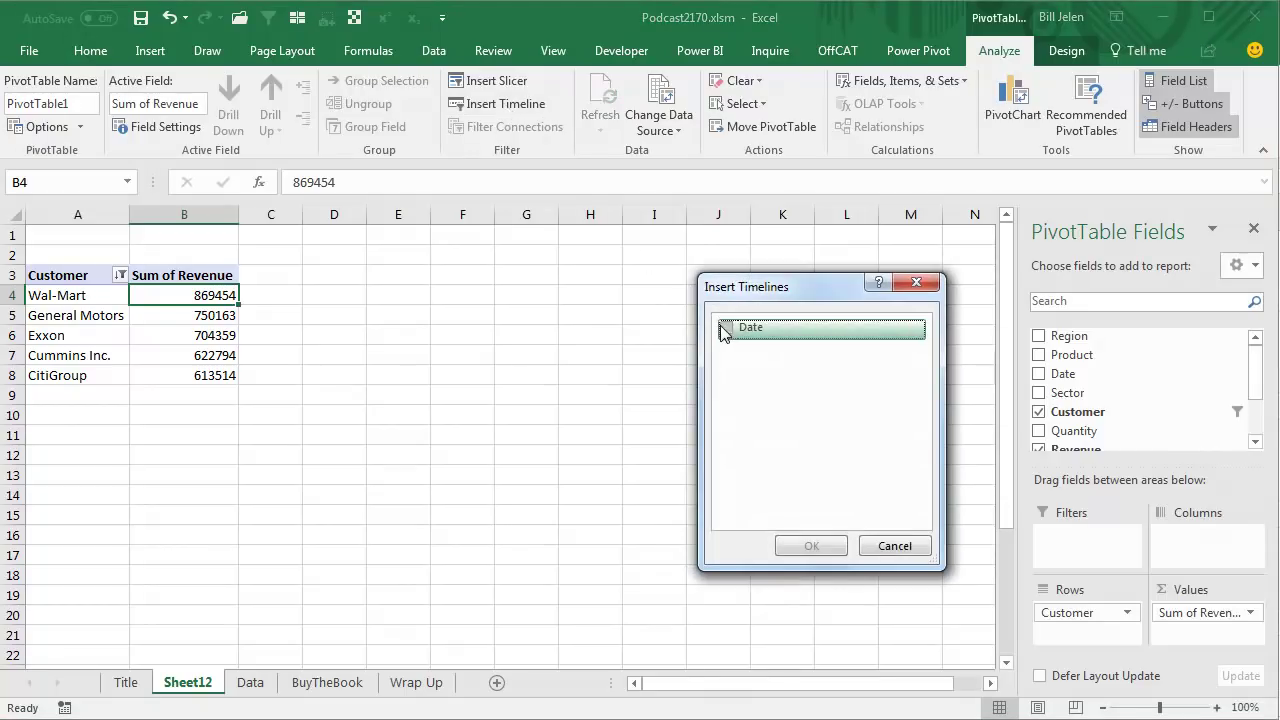
click(725, 329)
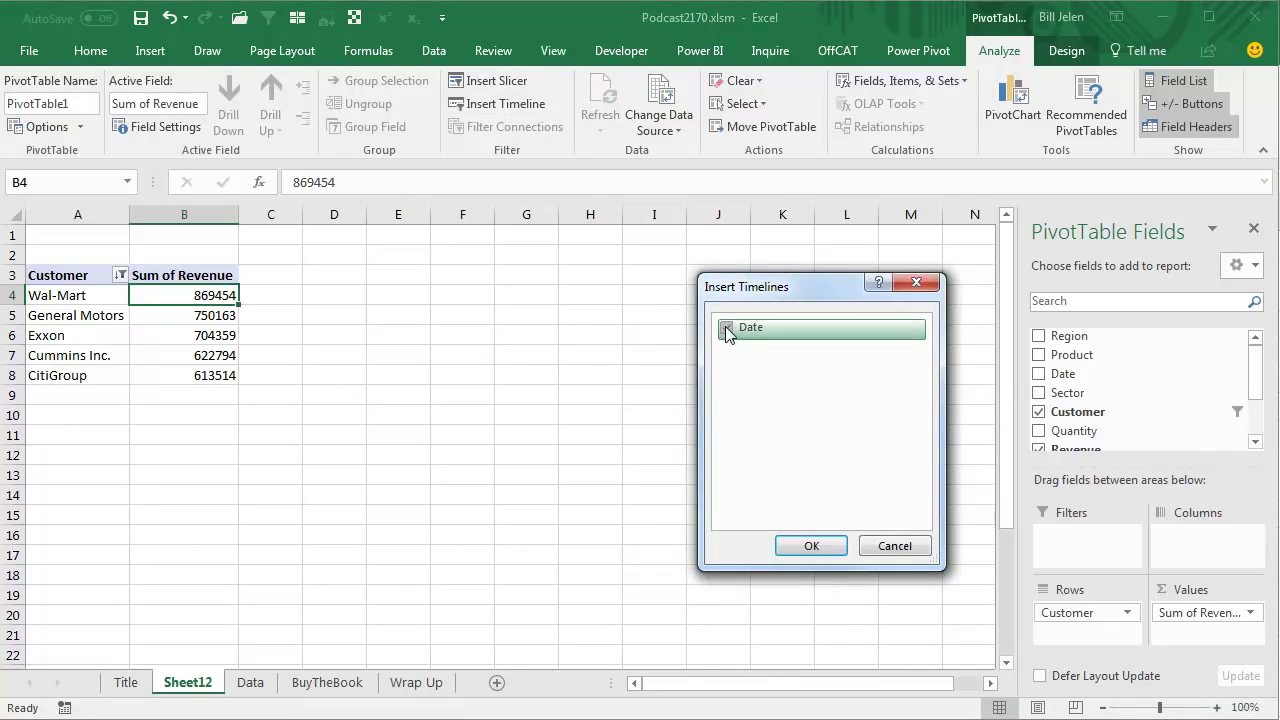
click(810, 546)
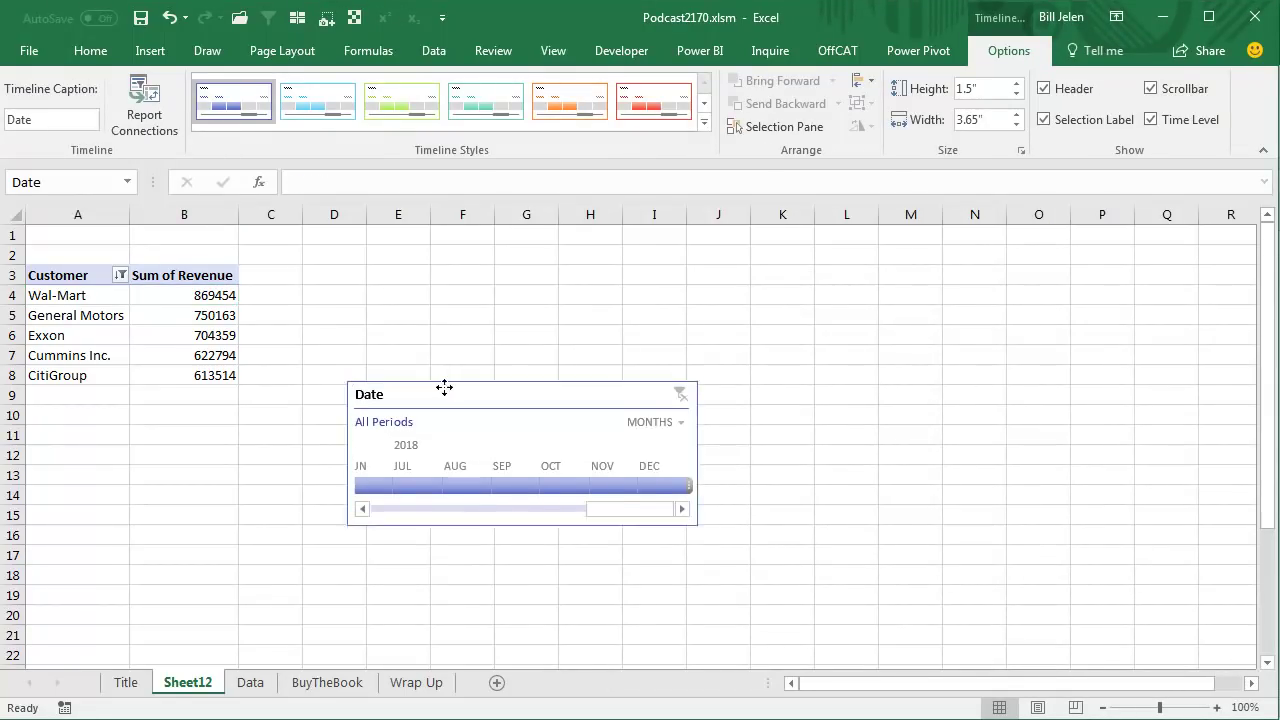
drag(444, 402, 450, 328)
- Try timeline filters: Jul–Sep 2018 months, then quarters Q3, Q4 and Q2 2017
click(472, 415)
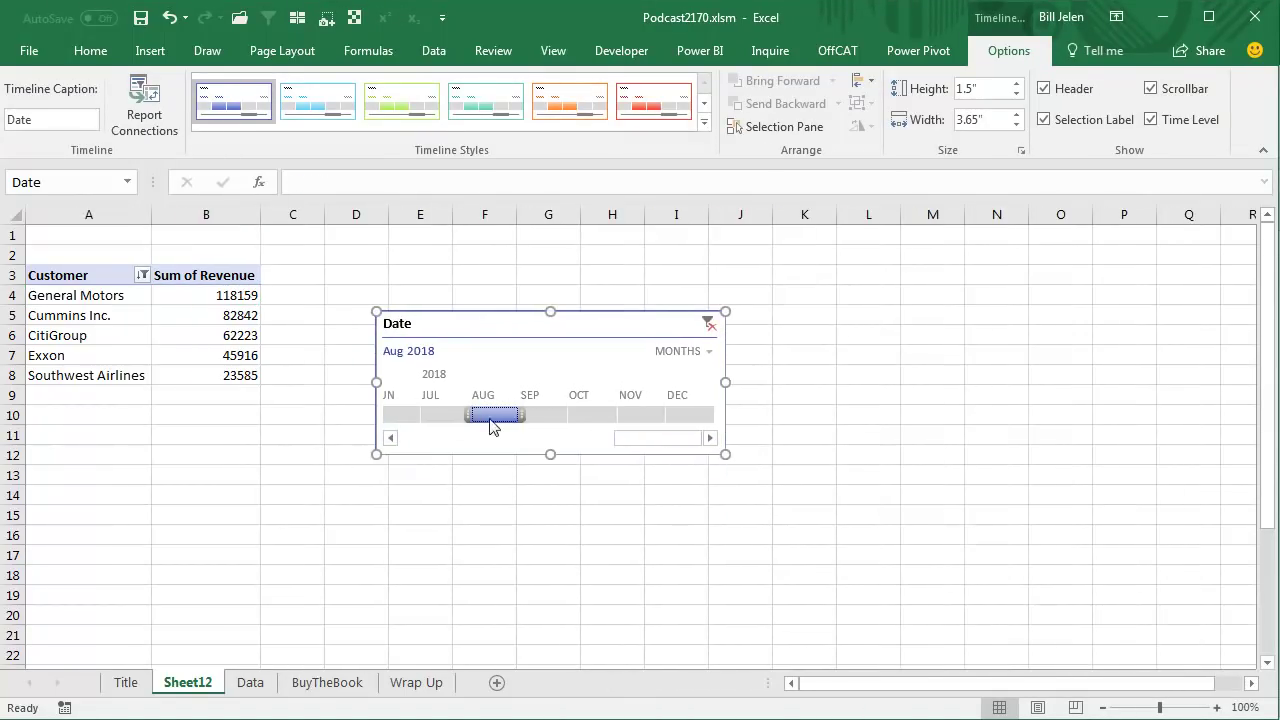
drag(472, 415, 558, 425)
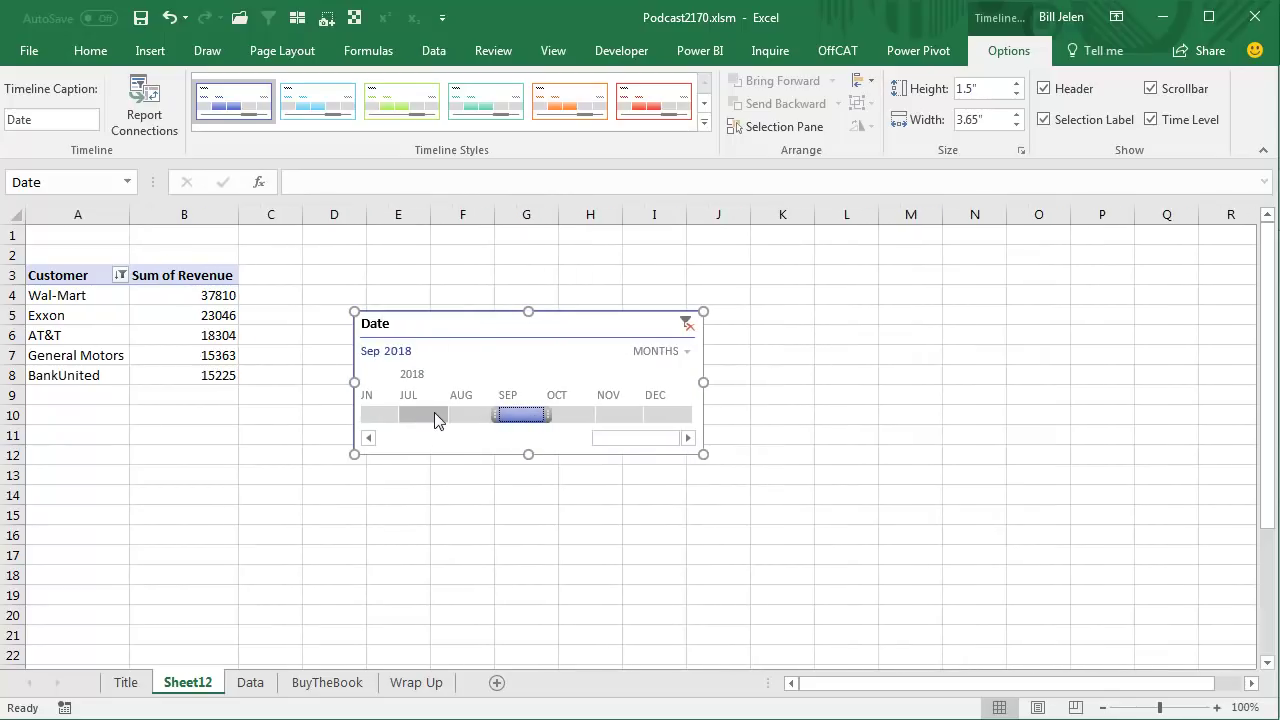
drag(423, 412, 521, 413)
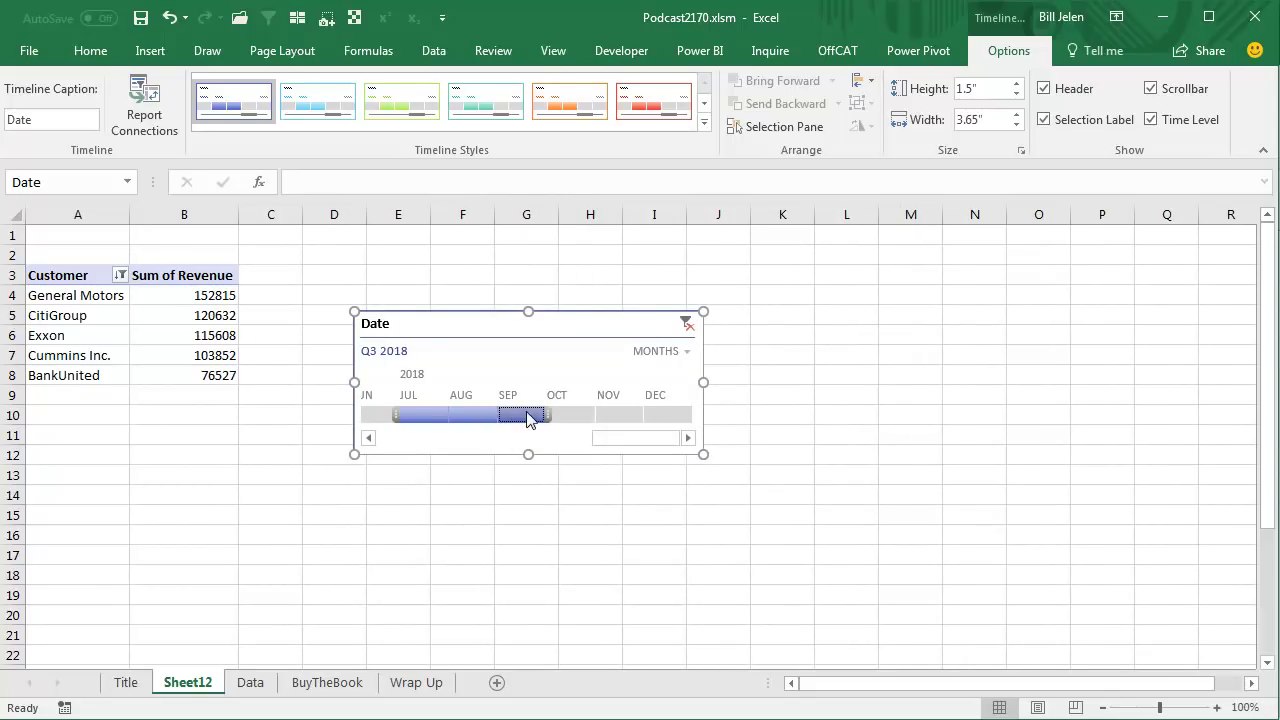
click(684, 352)
click(695, 400)
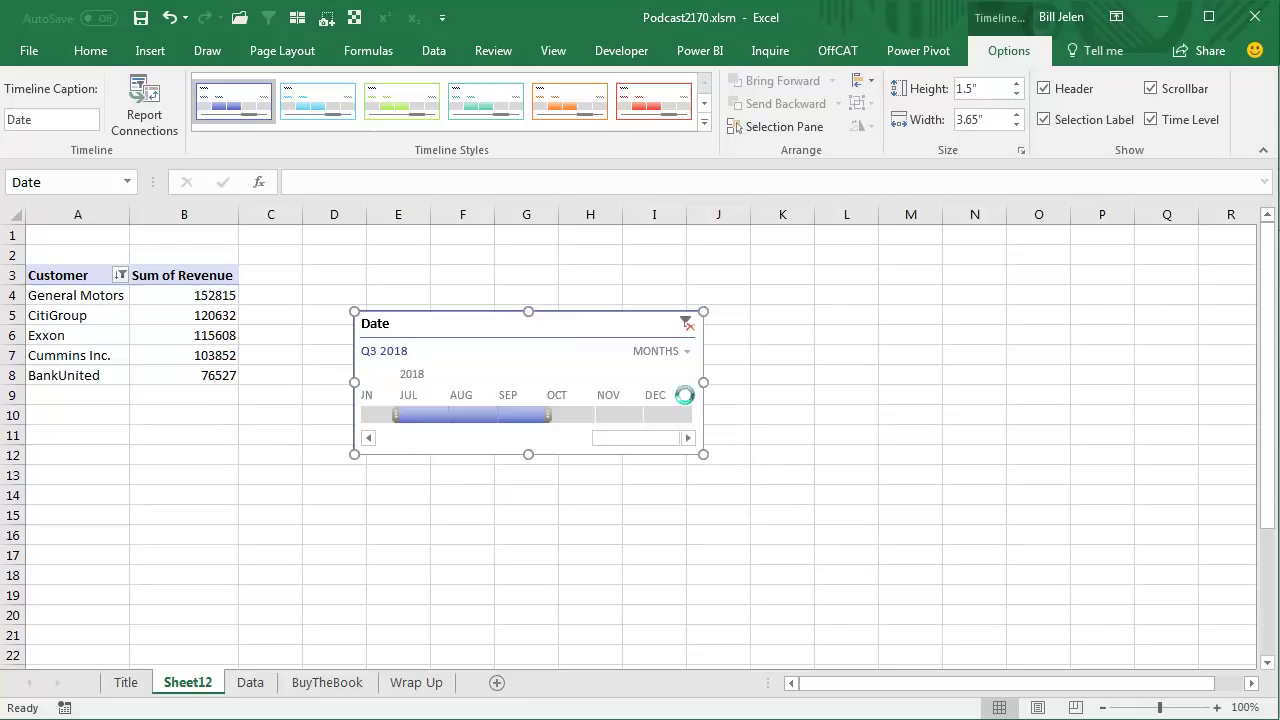
click(451, 415)
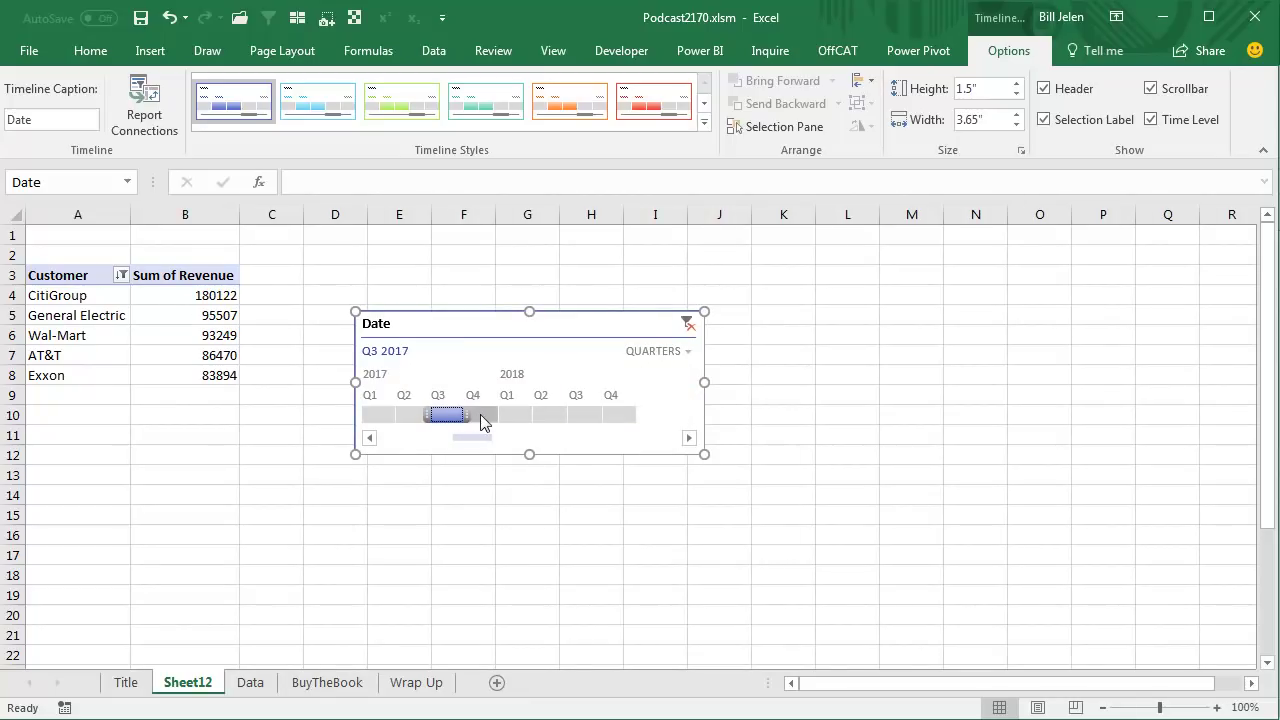
click(482, 415)
click(420, 418)
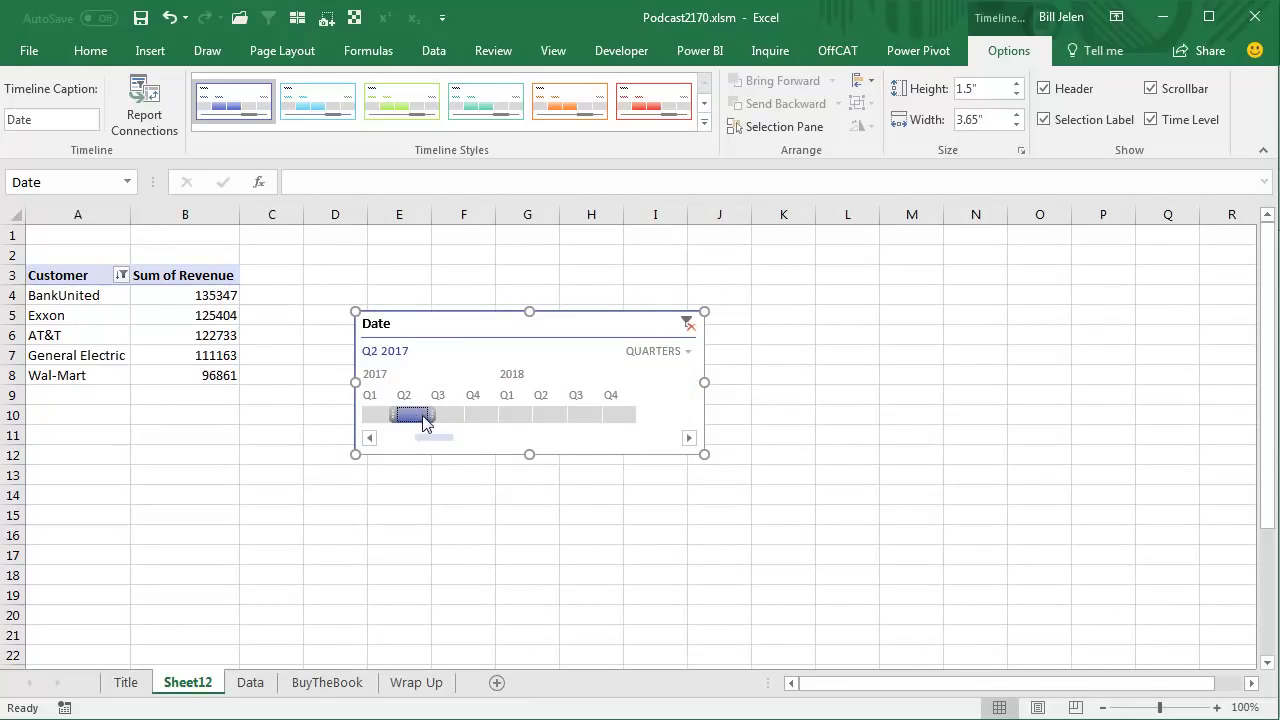
- Switch the timeline back to months and filter to February through March 2017
click(684, 355)
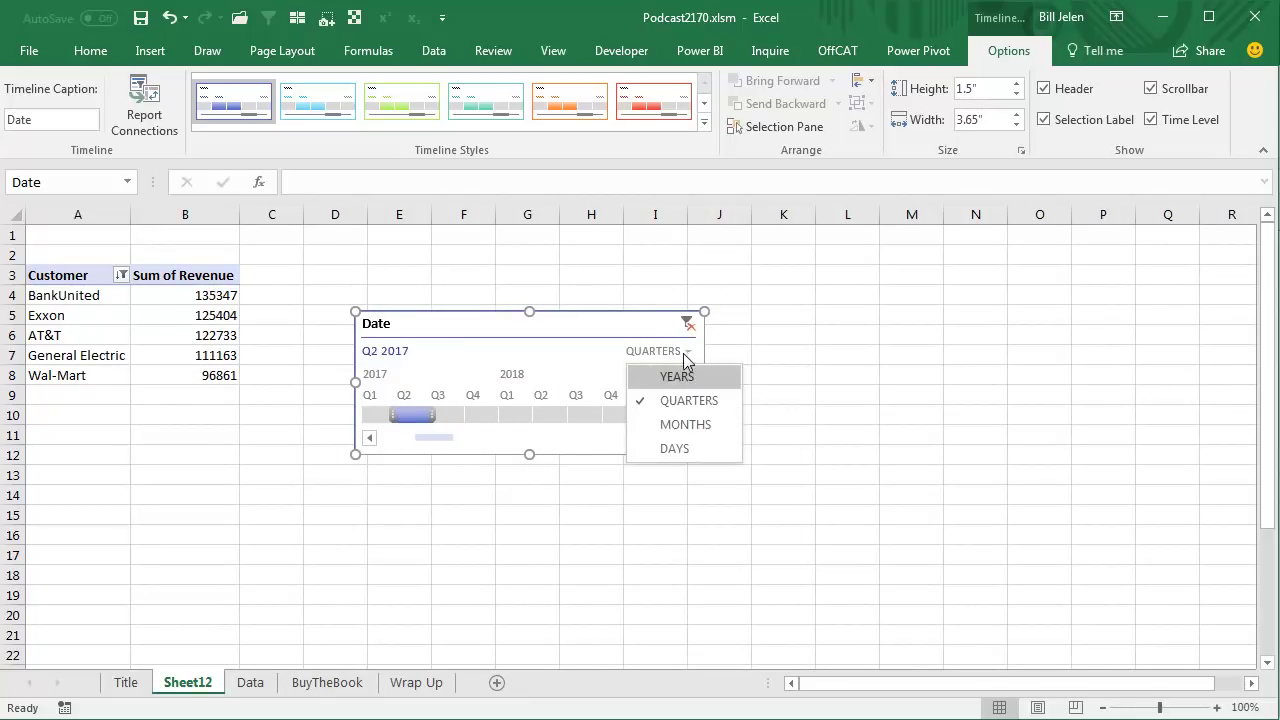
click(688, 424)
drag(427, 414, 490, 416)
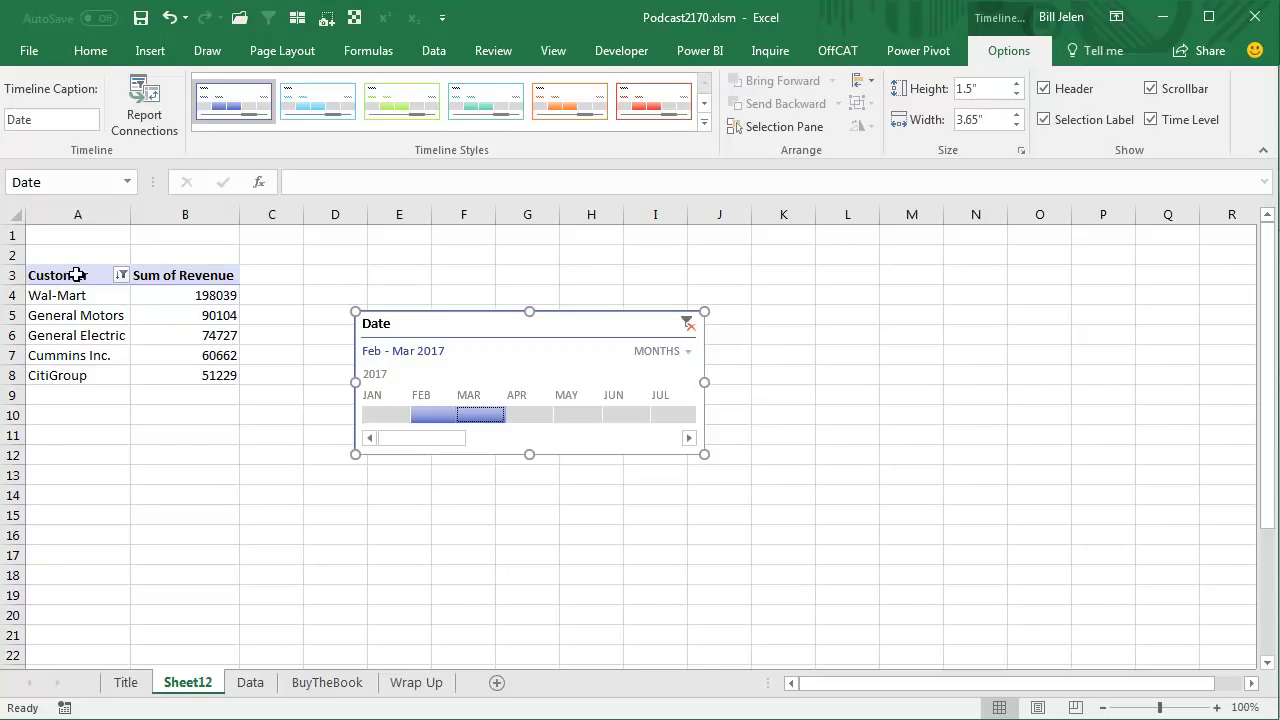
- Copy the top-five pivot table range A3:B8 and paste it at P3
mouse_move(74, 275)
mouse_down()
mouse_move(181, 354)
mouse_move(181, 375)
mouse_up()
key(ctrl+c)
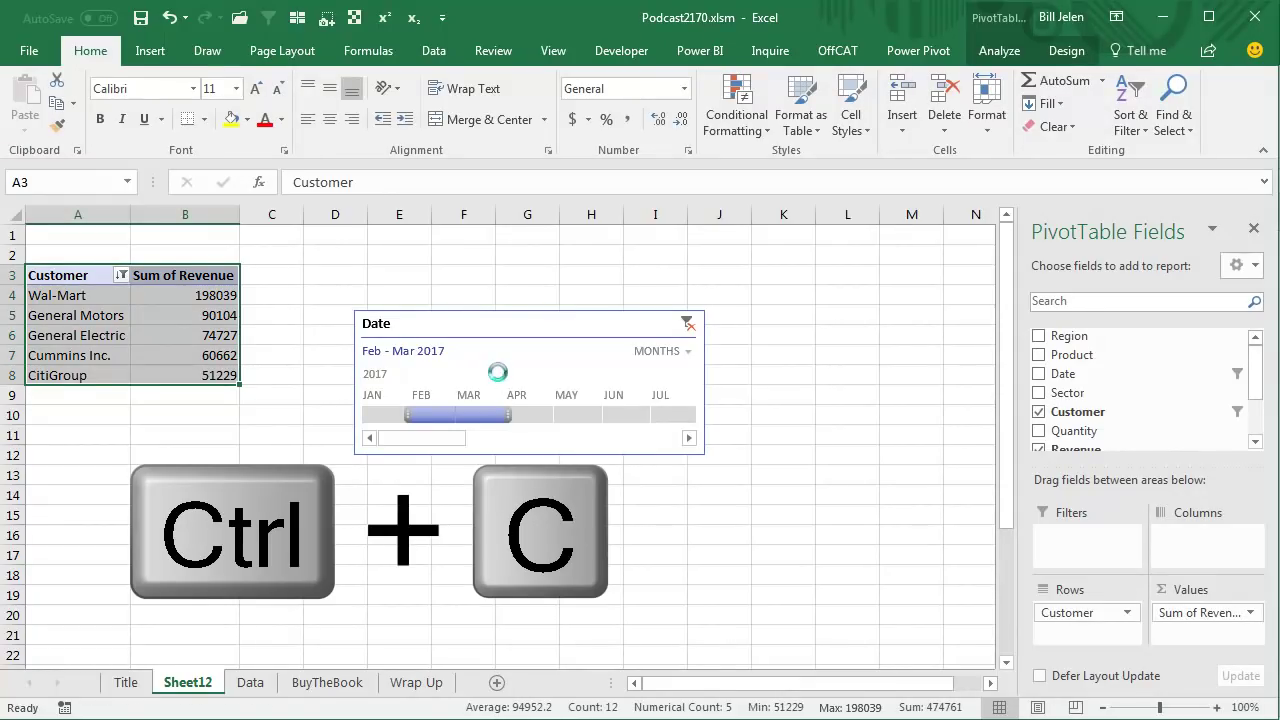
click(991, 683)
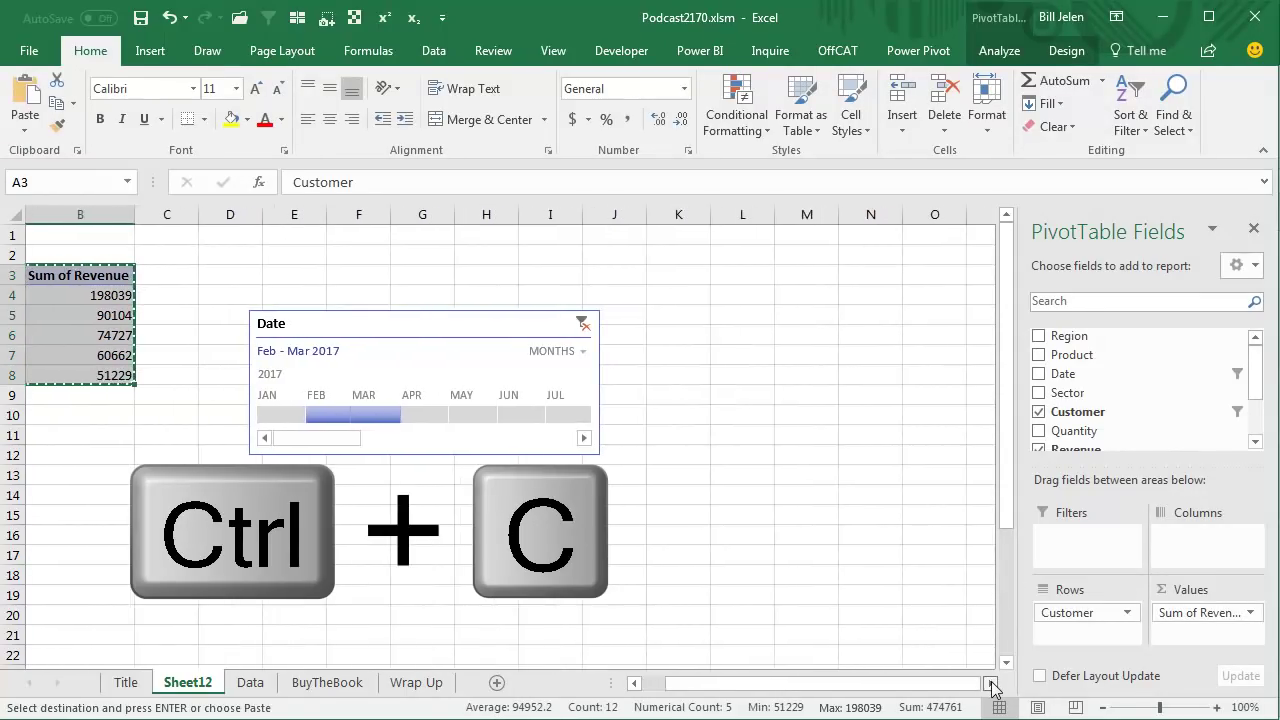
click(633, 276)
key(ctrl+v)
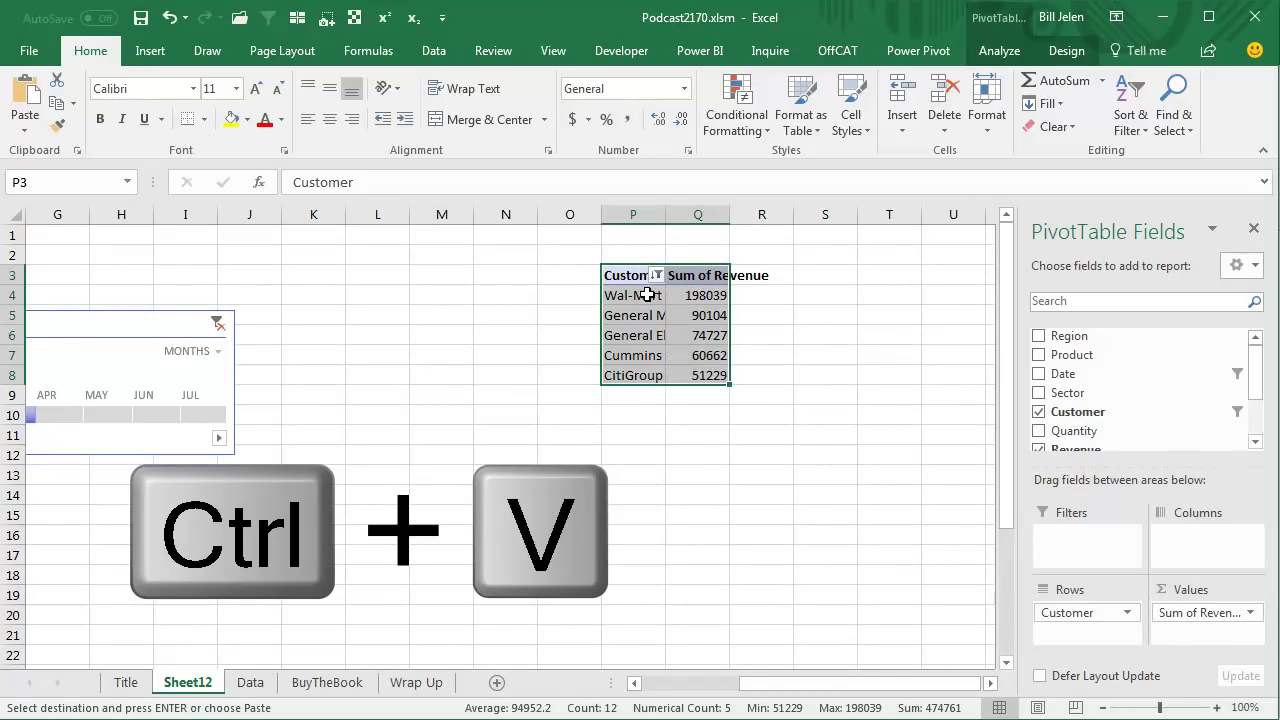
- Filter the timeline to a single month, stepping from June back to April 2017
click(153, 414)
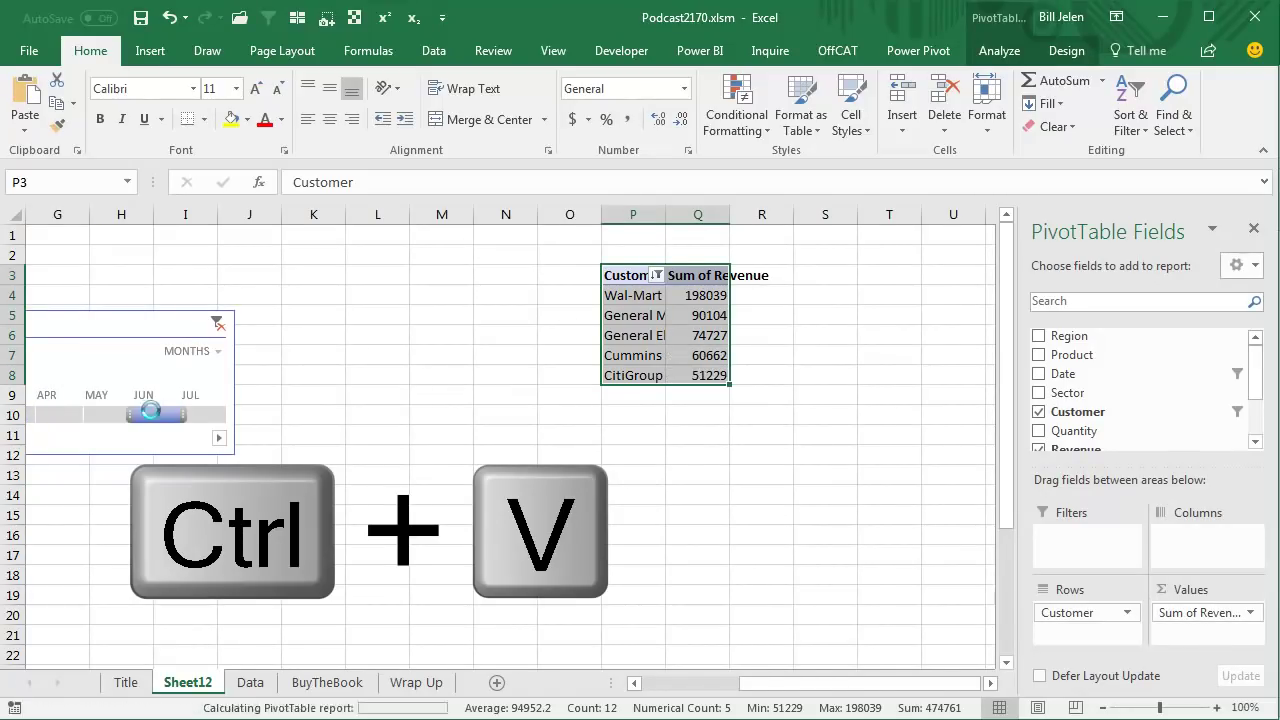
click(103, 413)
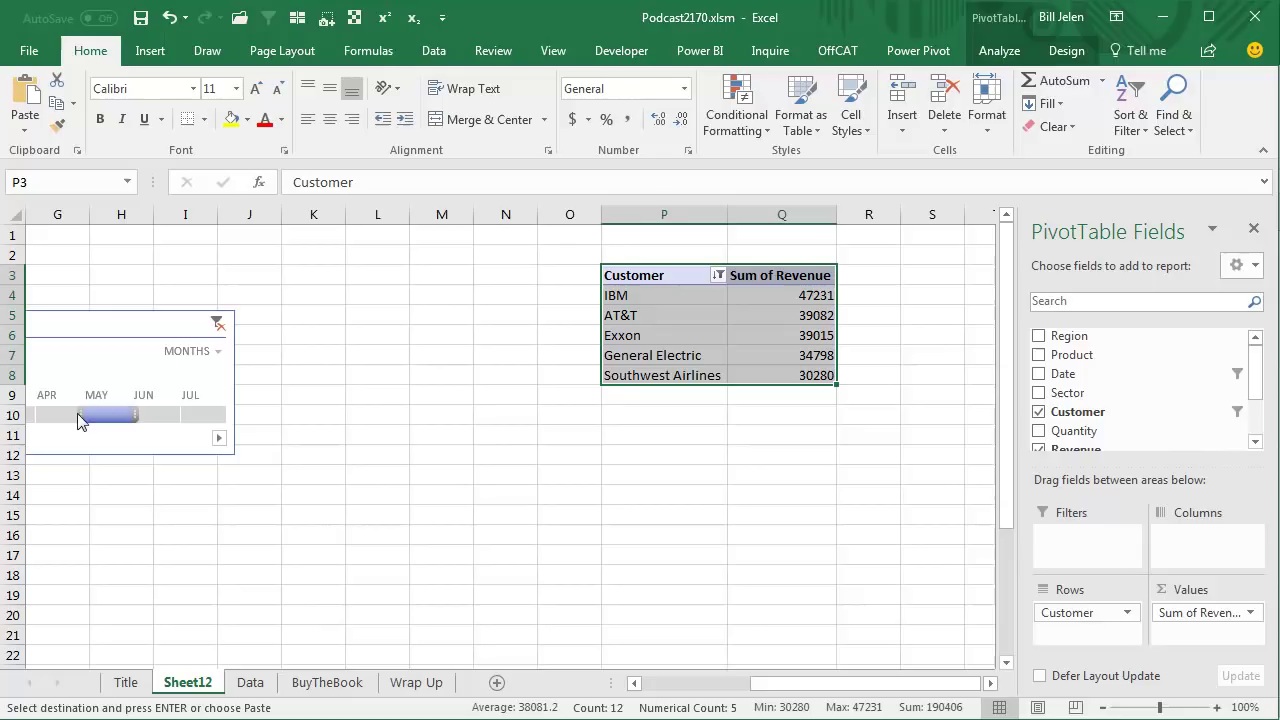
click(55, 413)
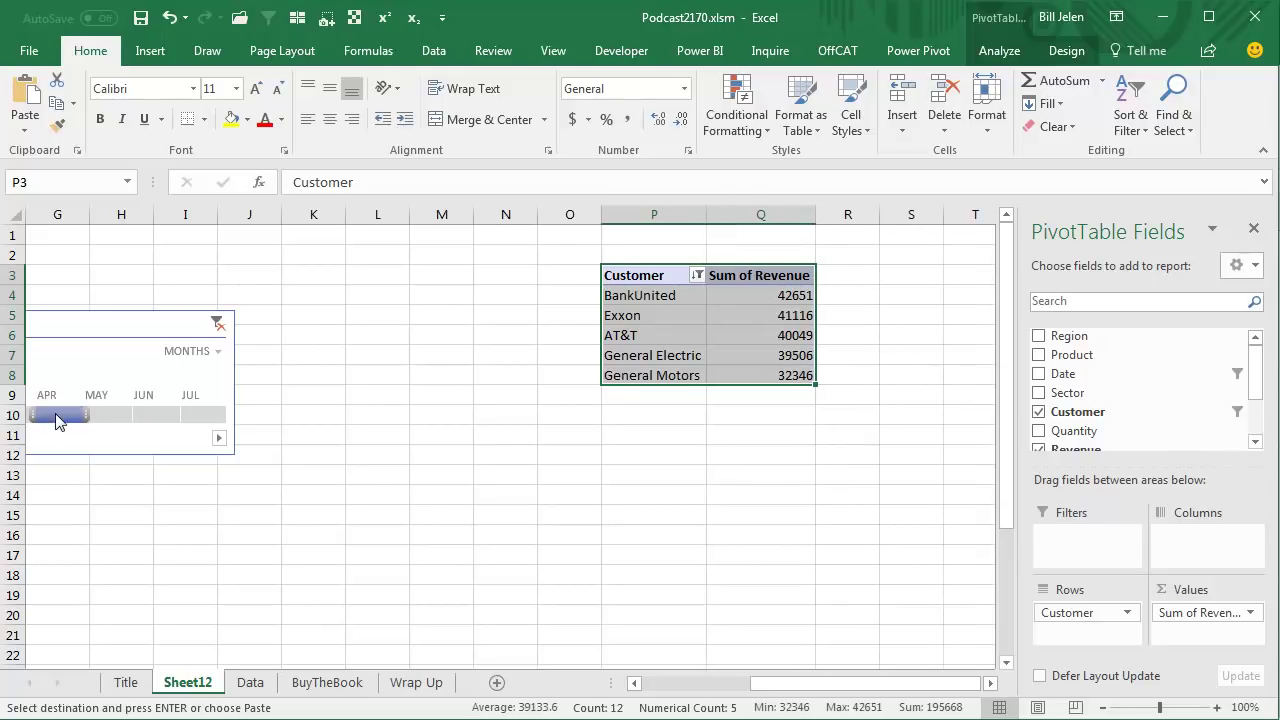
click(655, 296)
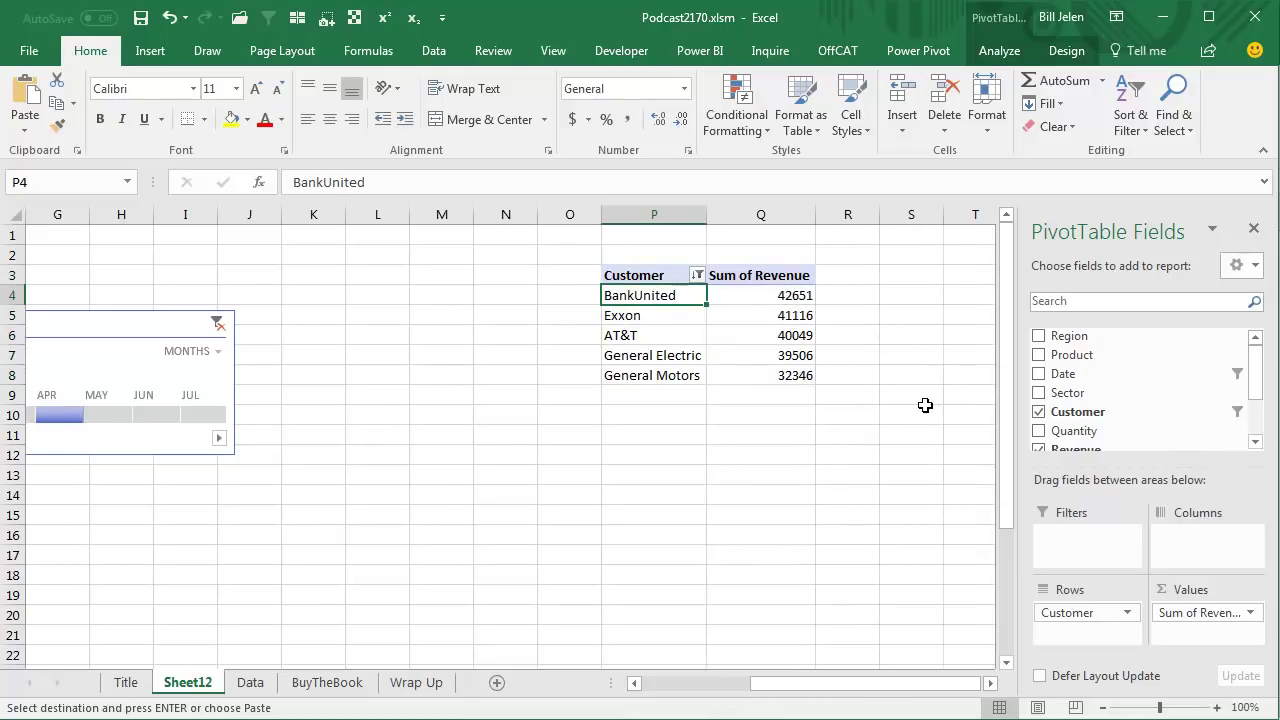
- Remove Customer and Sum of Revenue from the copied pivot and add Date to Values twice
drag(1077, 612, 1170, 390)
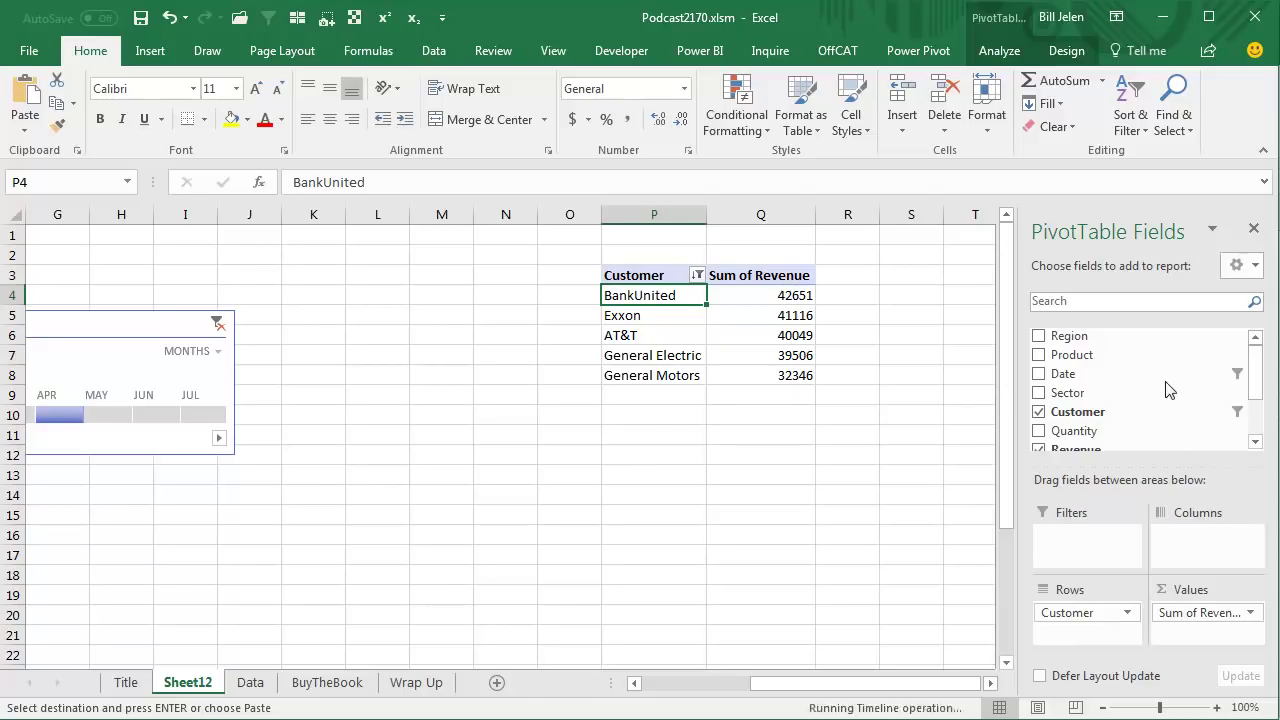
drag(1185, 612, 1176, 380)
drag(1062, 373, 1190, 615)
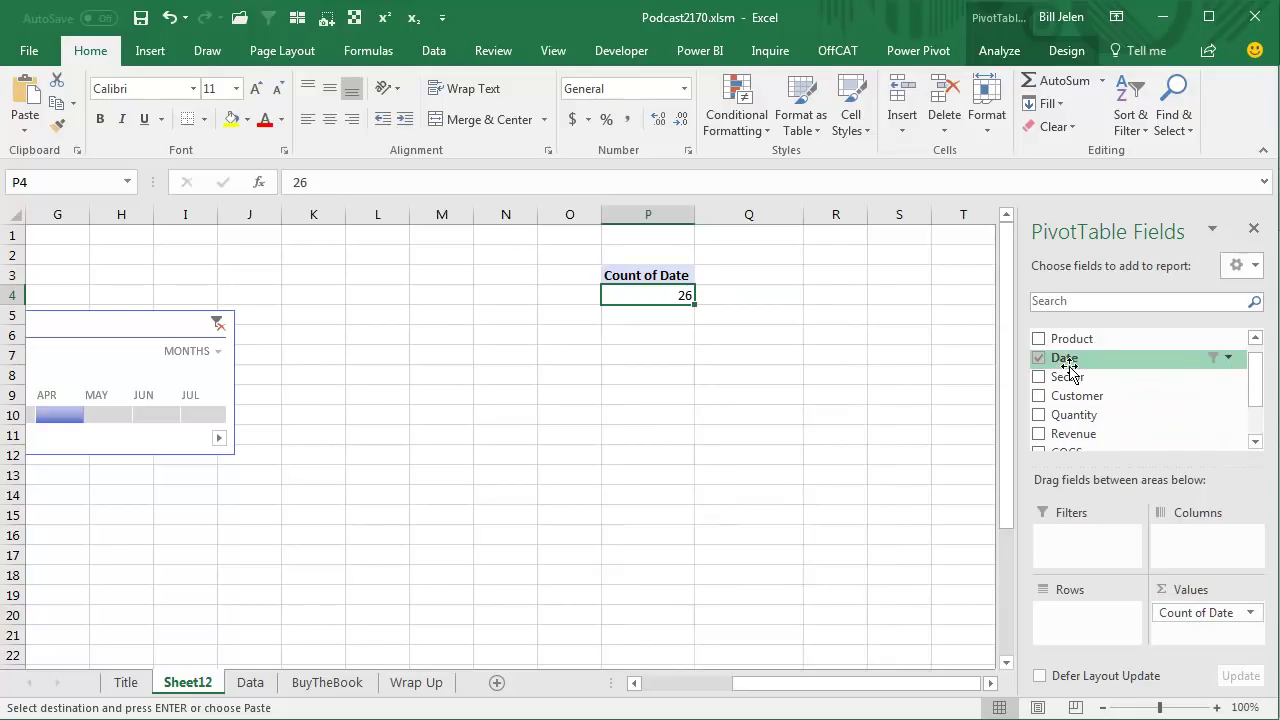
drag(1066, 360, 1213, 638)
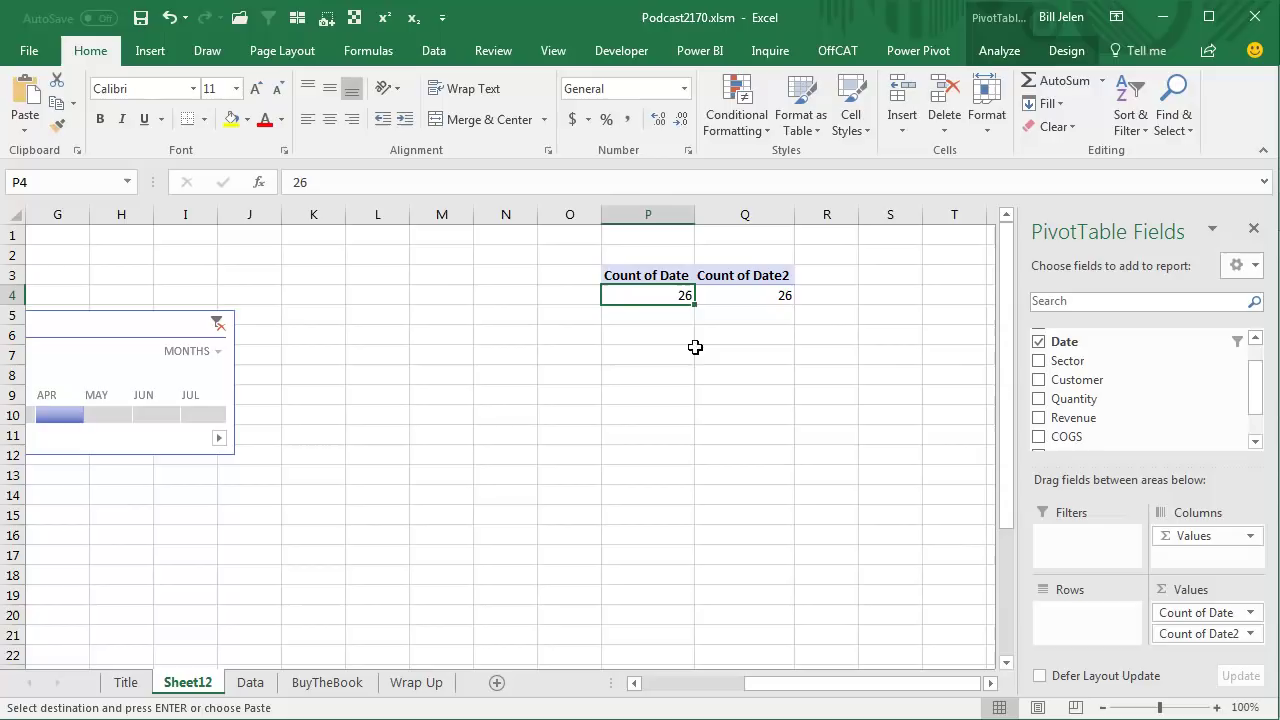
- Summarize the first date column by Min and rename it From
double_click(675, 275)
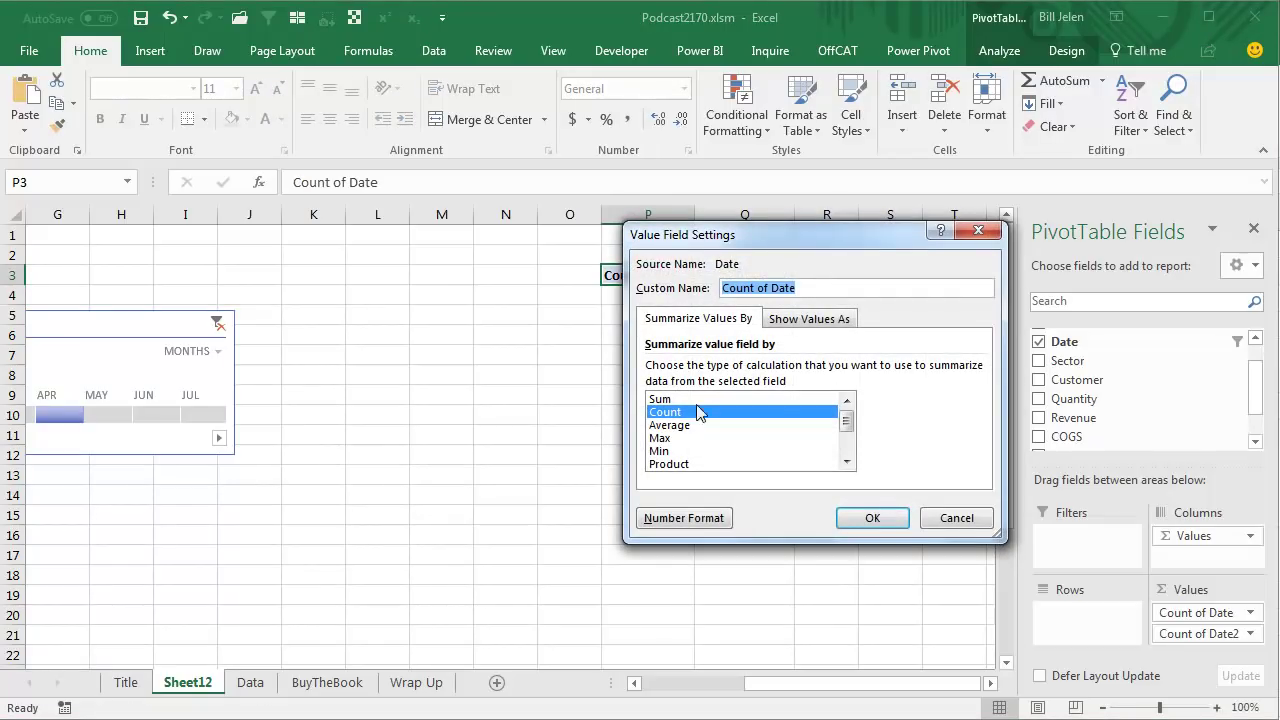
click(668, 451)
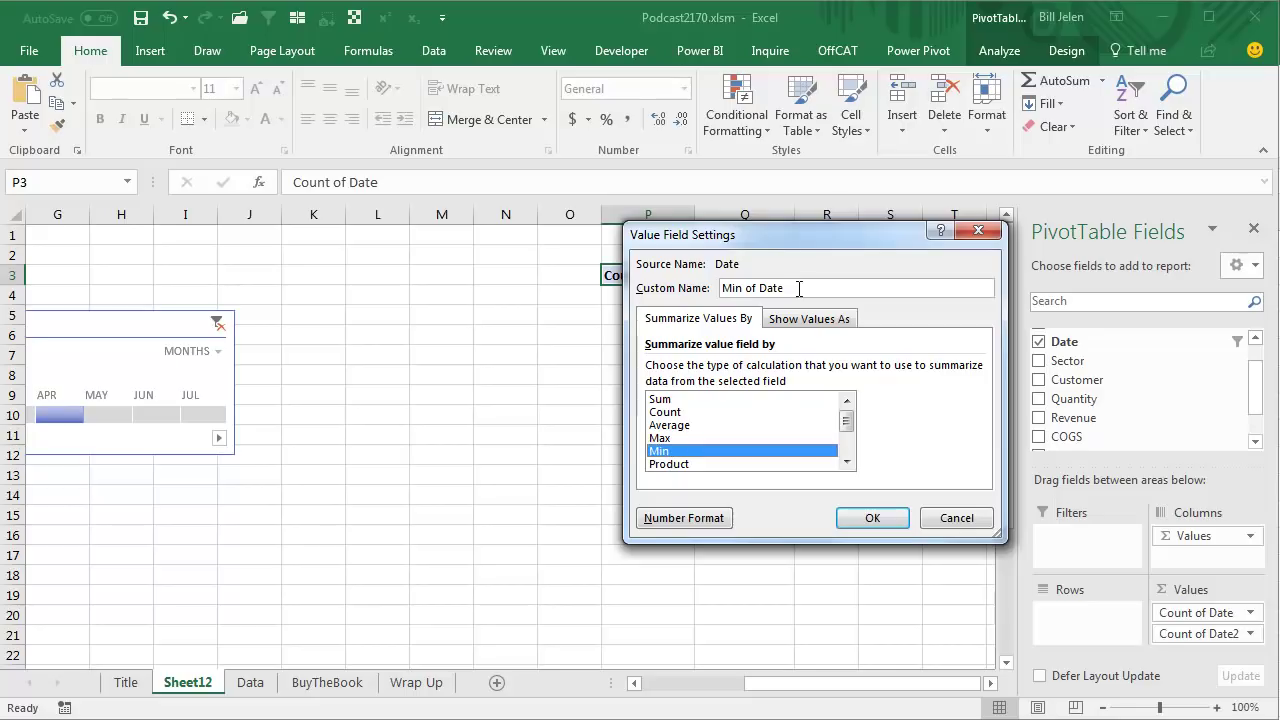
drag(799, 288, 713, 287)
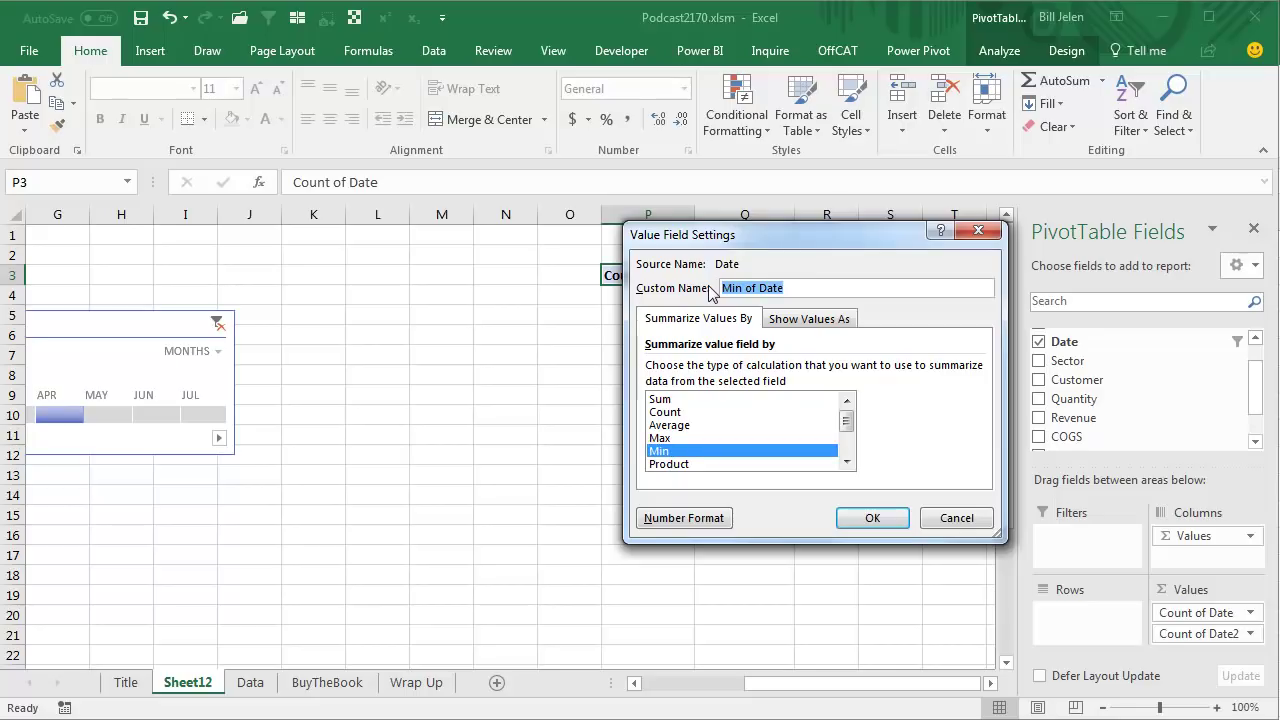
text(From)
key(Return)
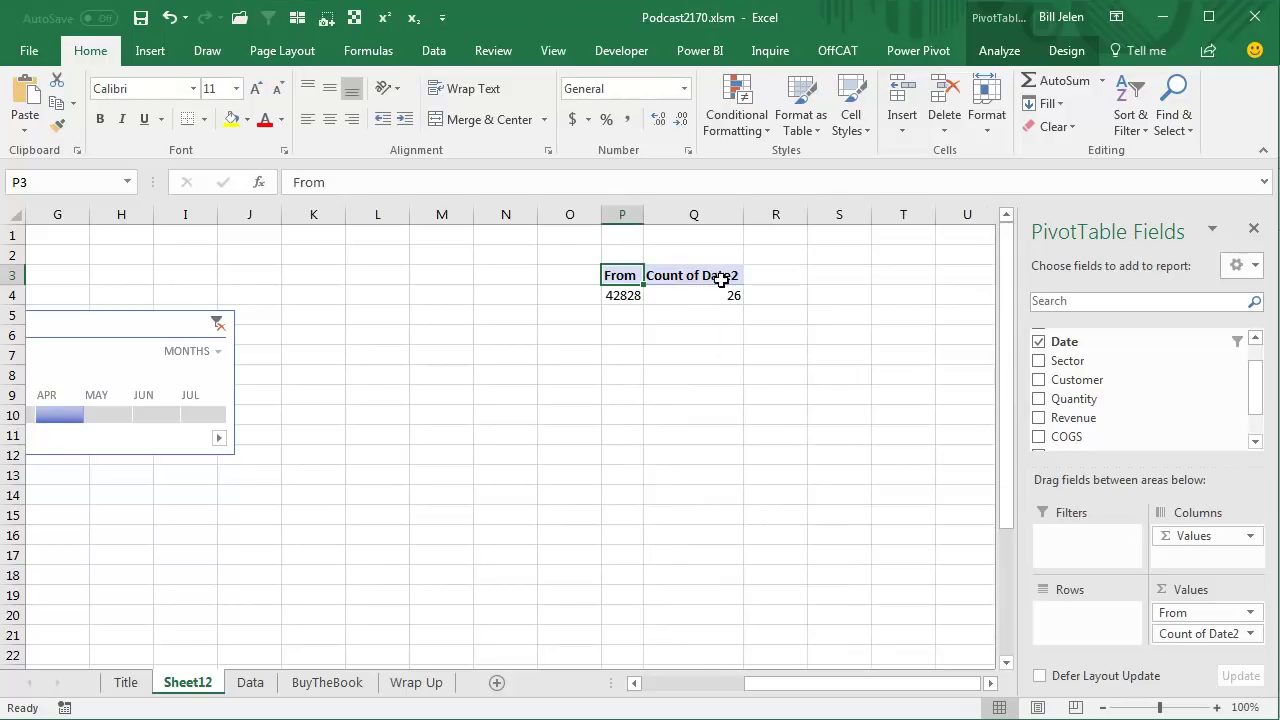
- Summarize the second date column by Max and rename it Through
click(720, 280)
double_click(720, 280)
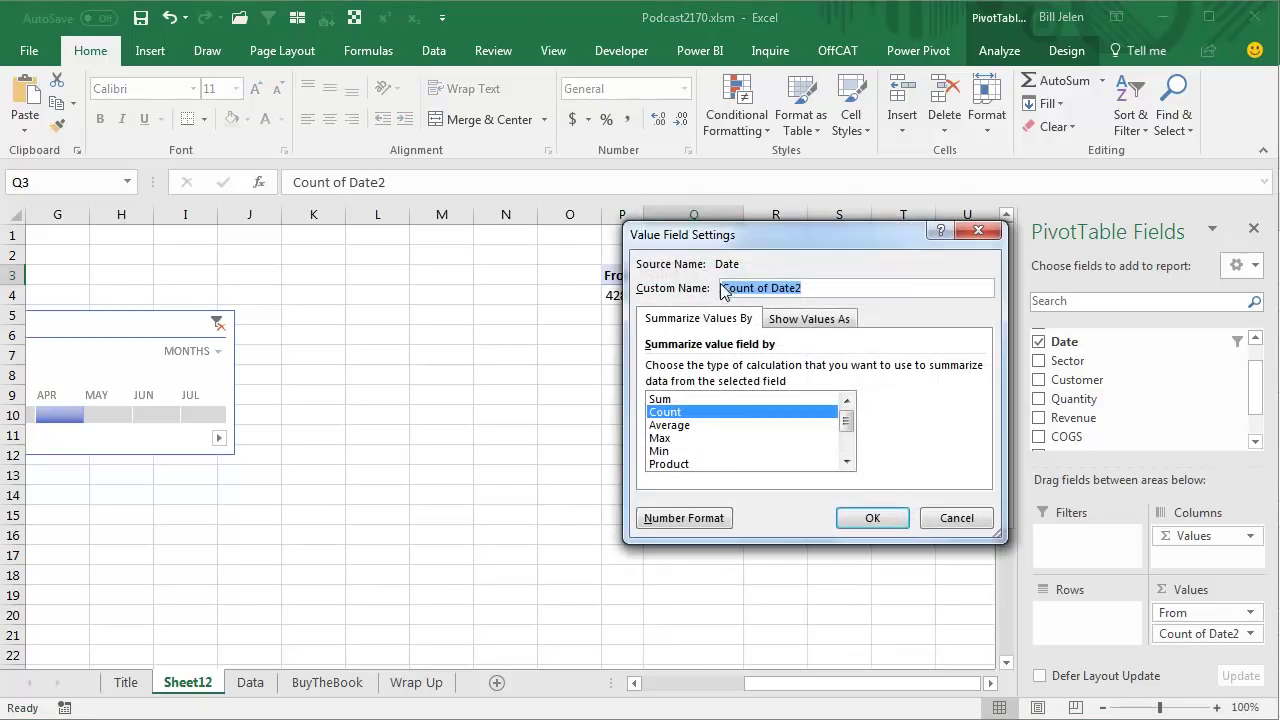
click(666, 440)
drag(808, 288, 680, 290)
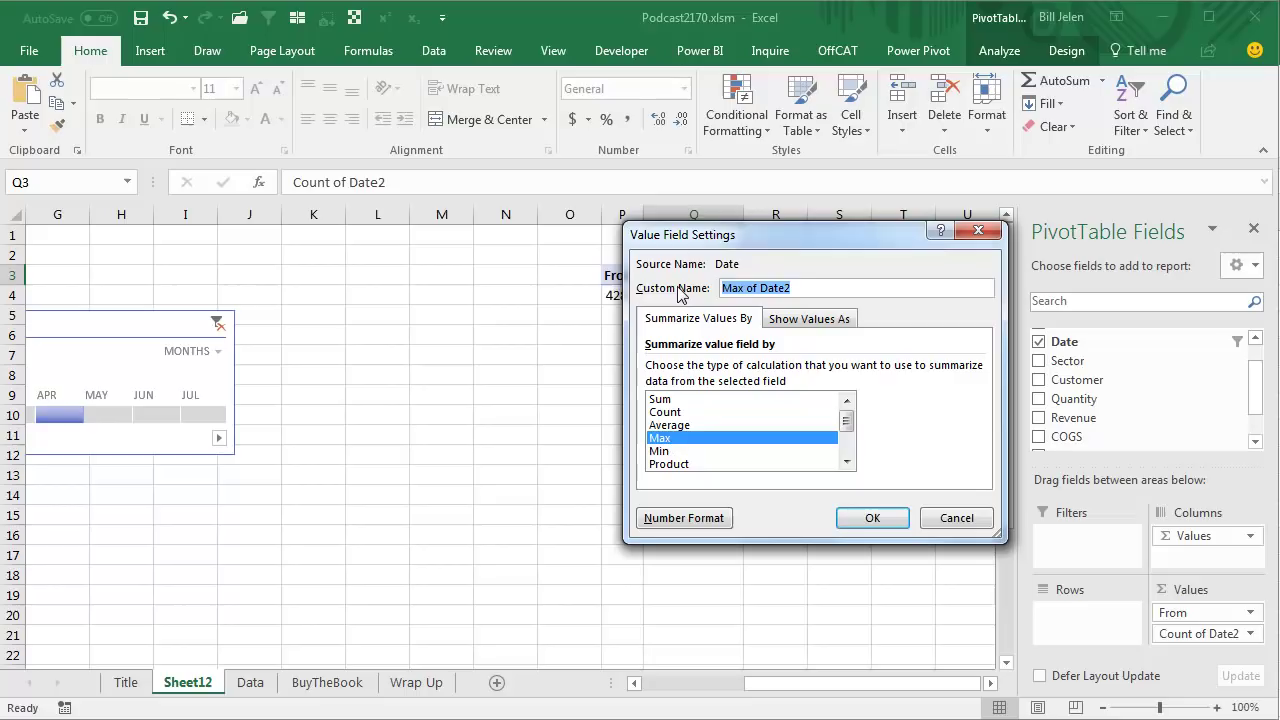
text(Through)
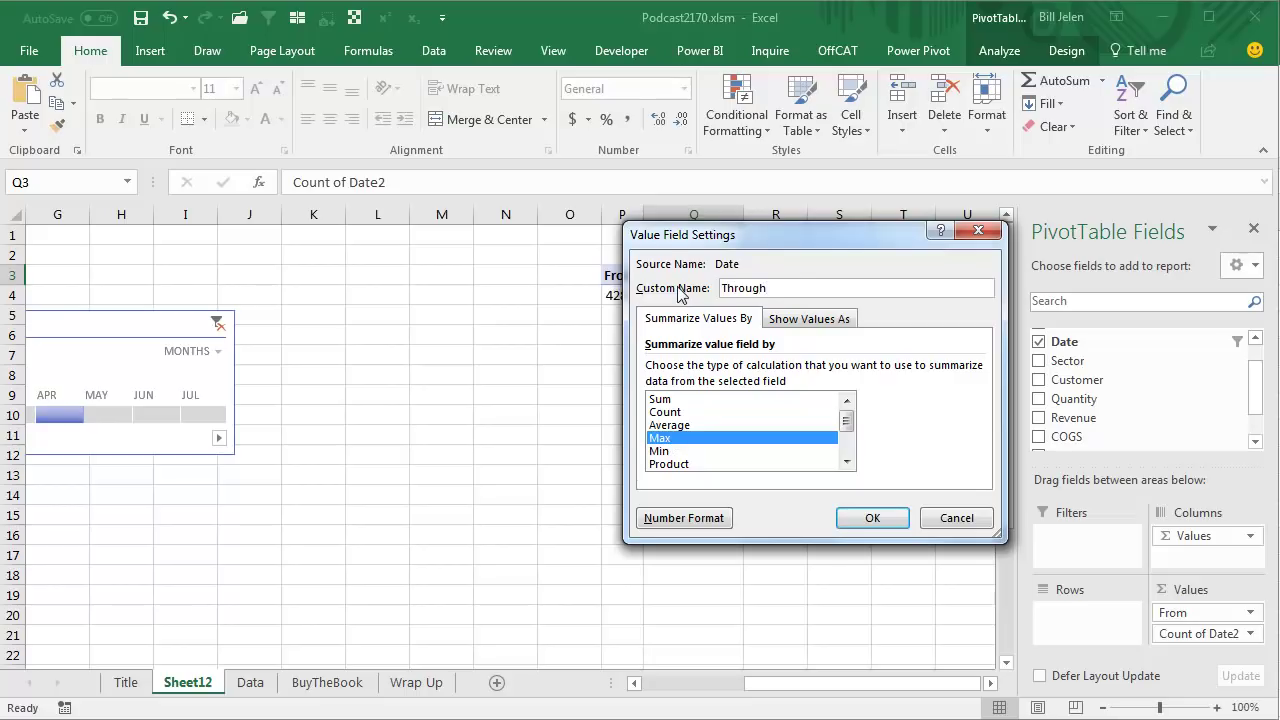
key(Return)
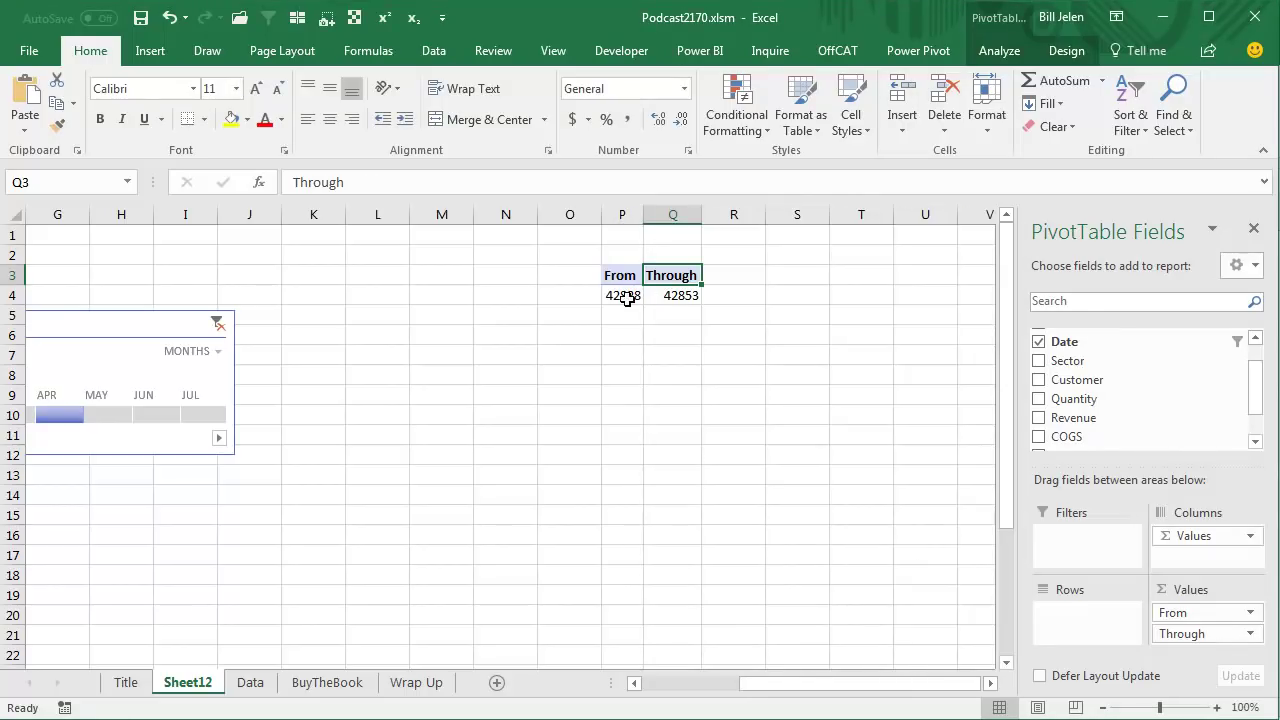
- Format the From and Through values in P4:Q4 as Short Date
drag(623, 295, 660, 296)
mouse_move(672, 295)
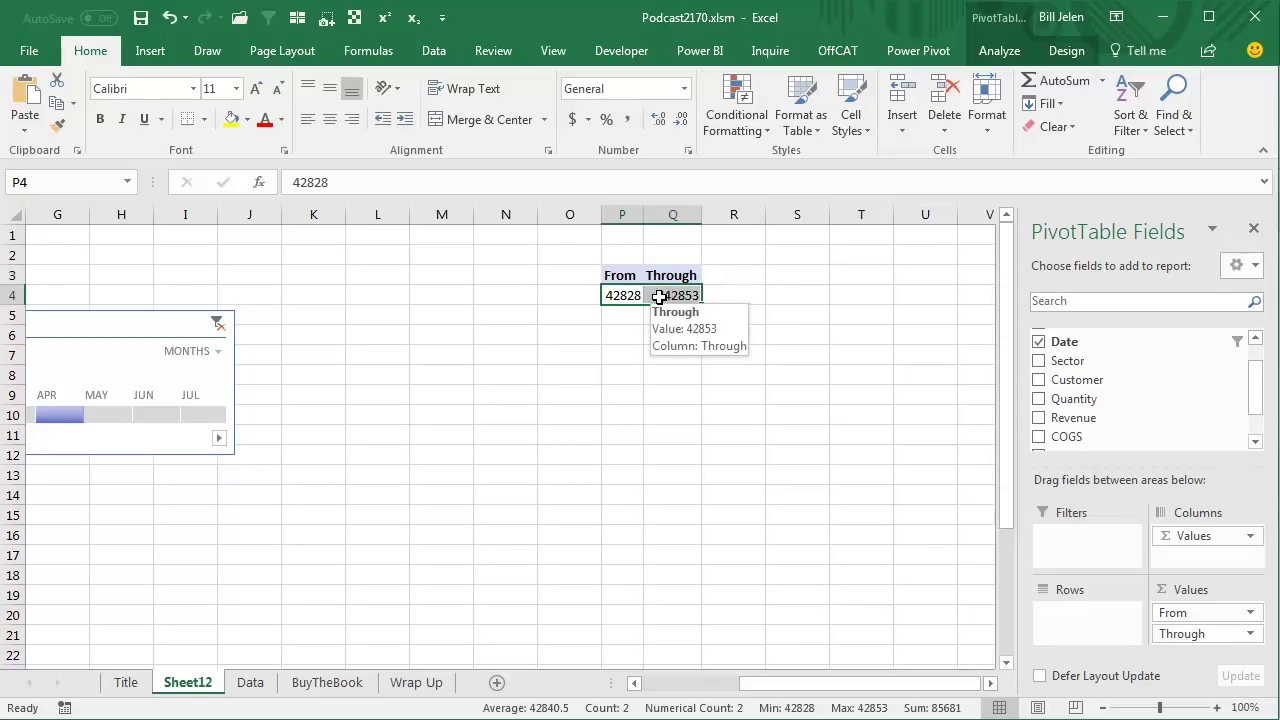
click(685, 90)
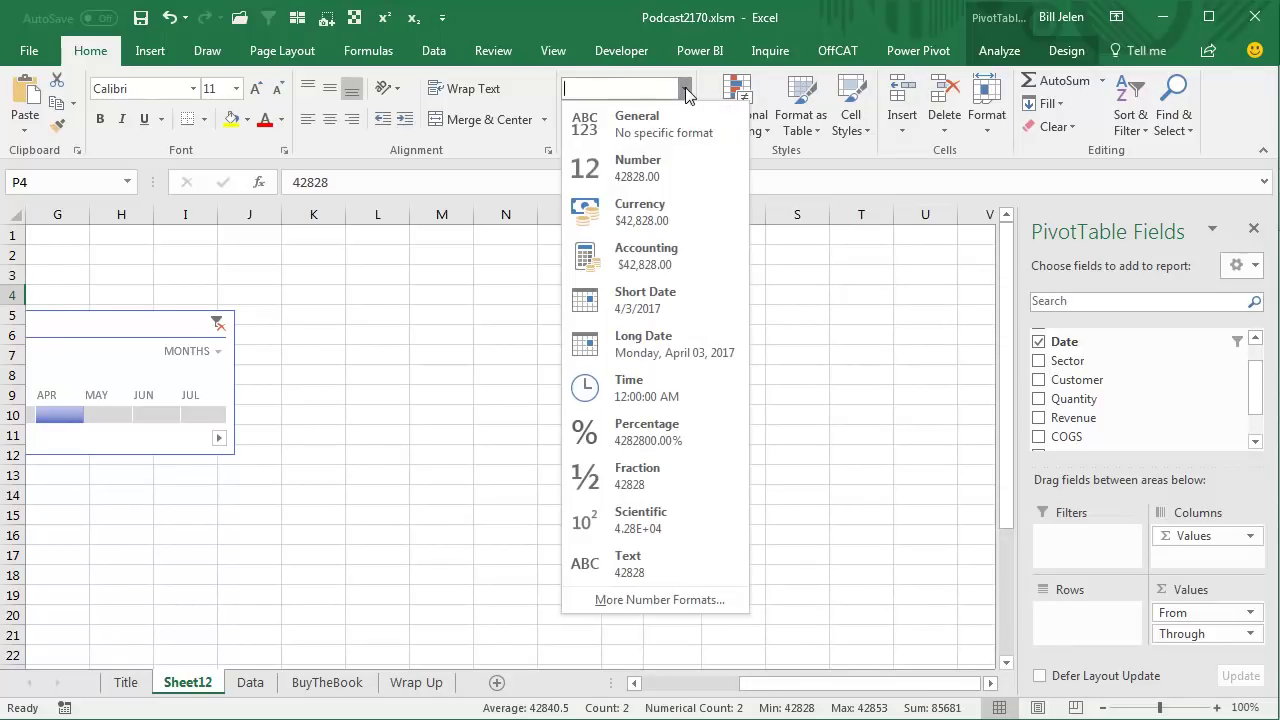
click(661, 293)
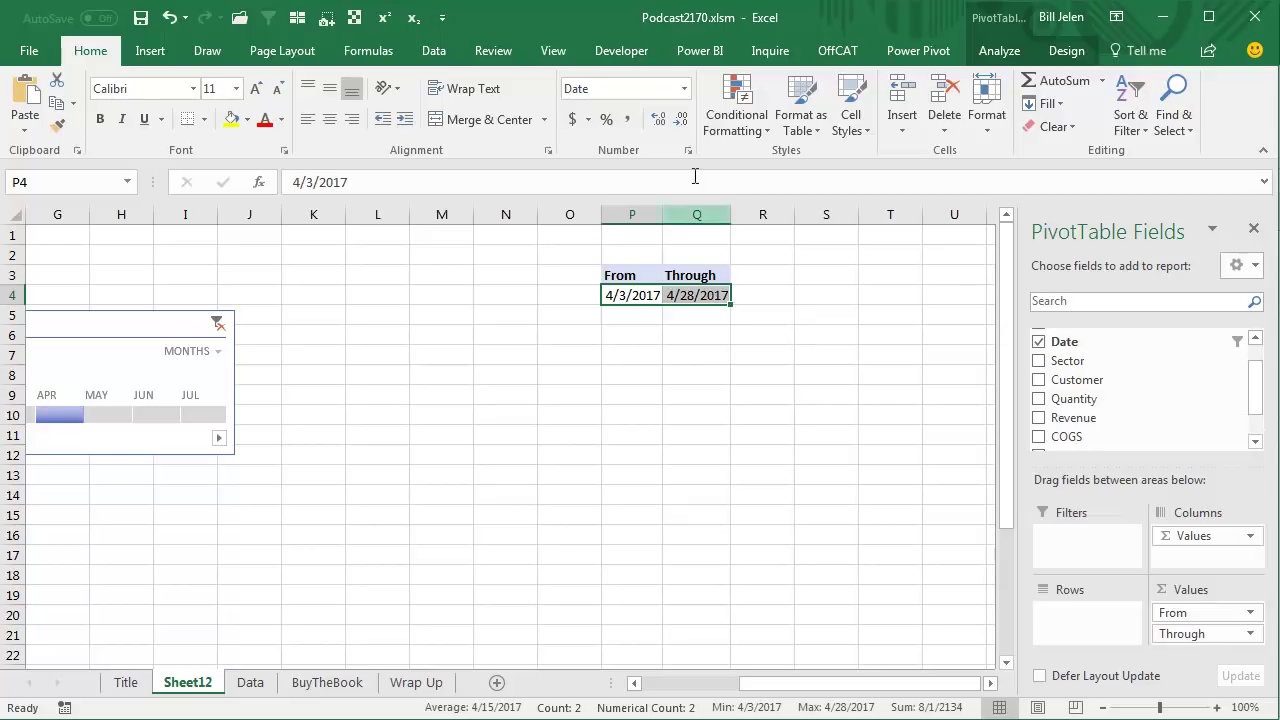
- Apply a custom mmm yyyy number format to P4:Q4
click(685, 89)
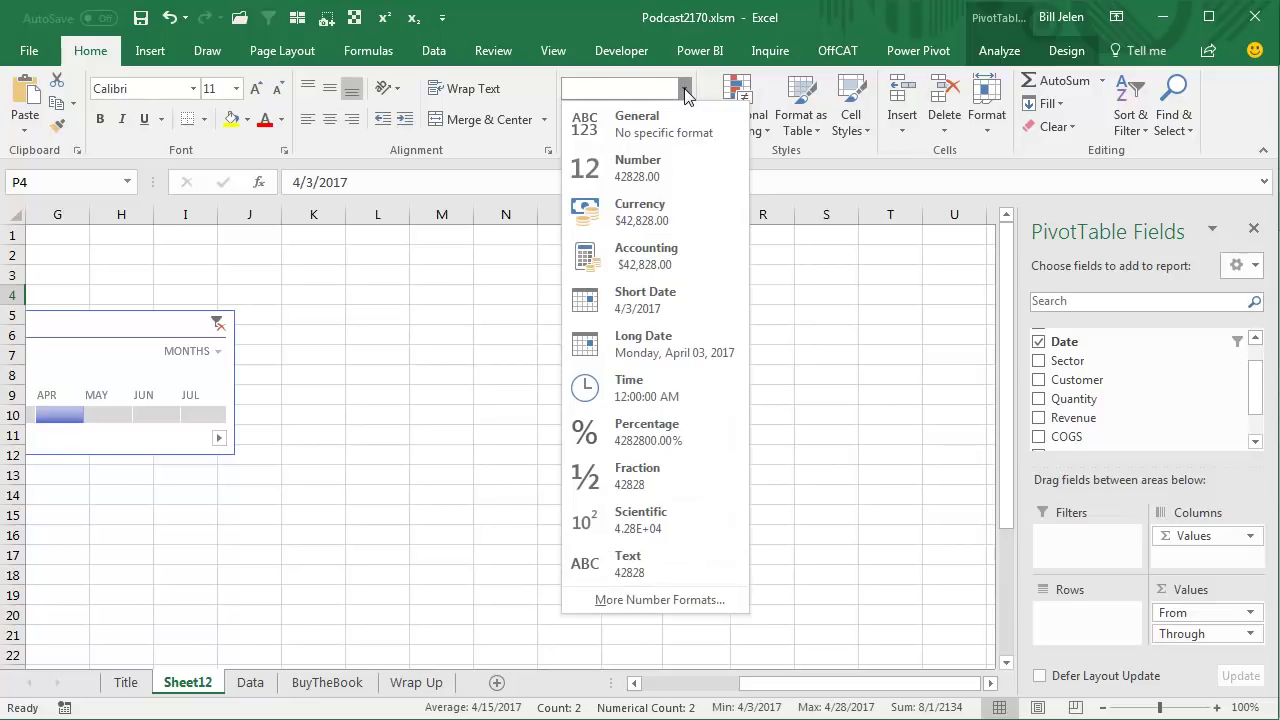
click(660, 600)
click(606, 384)
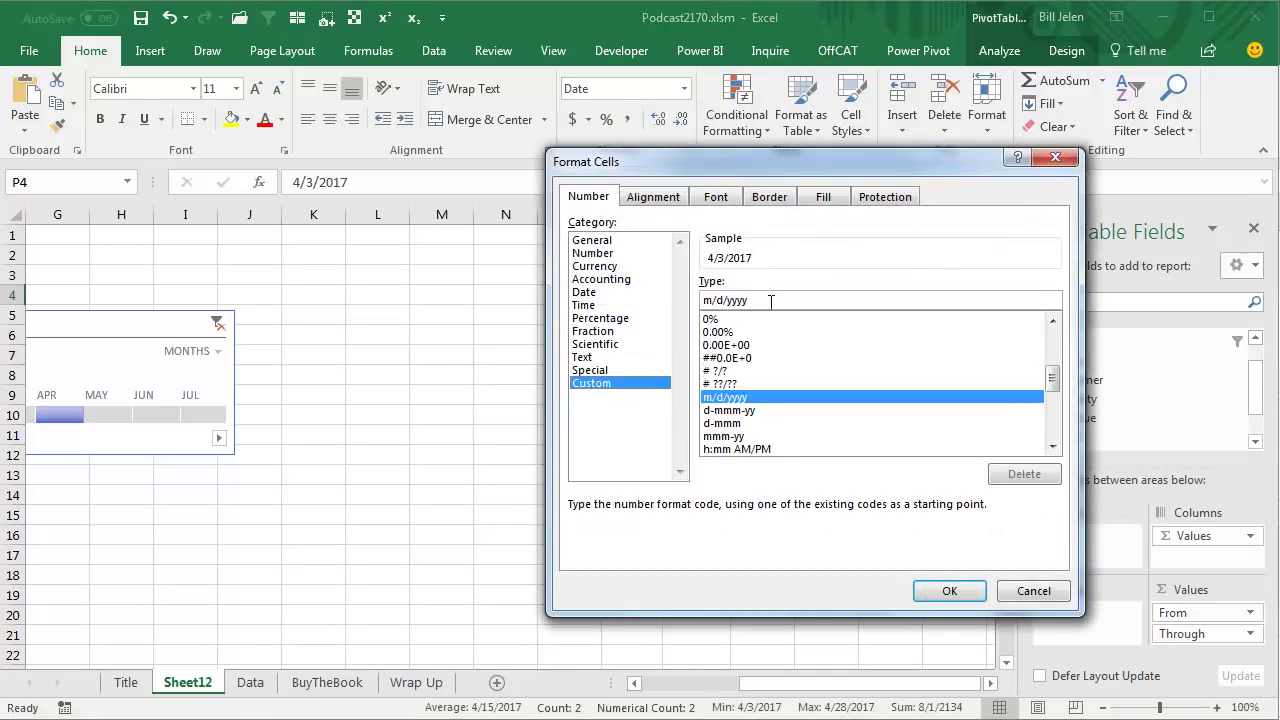
drag(750, 301, 636, 302)
text(mmm )
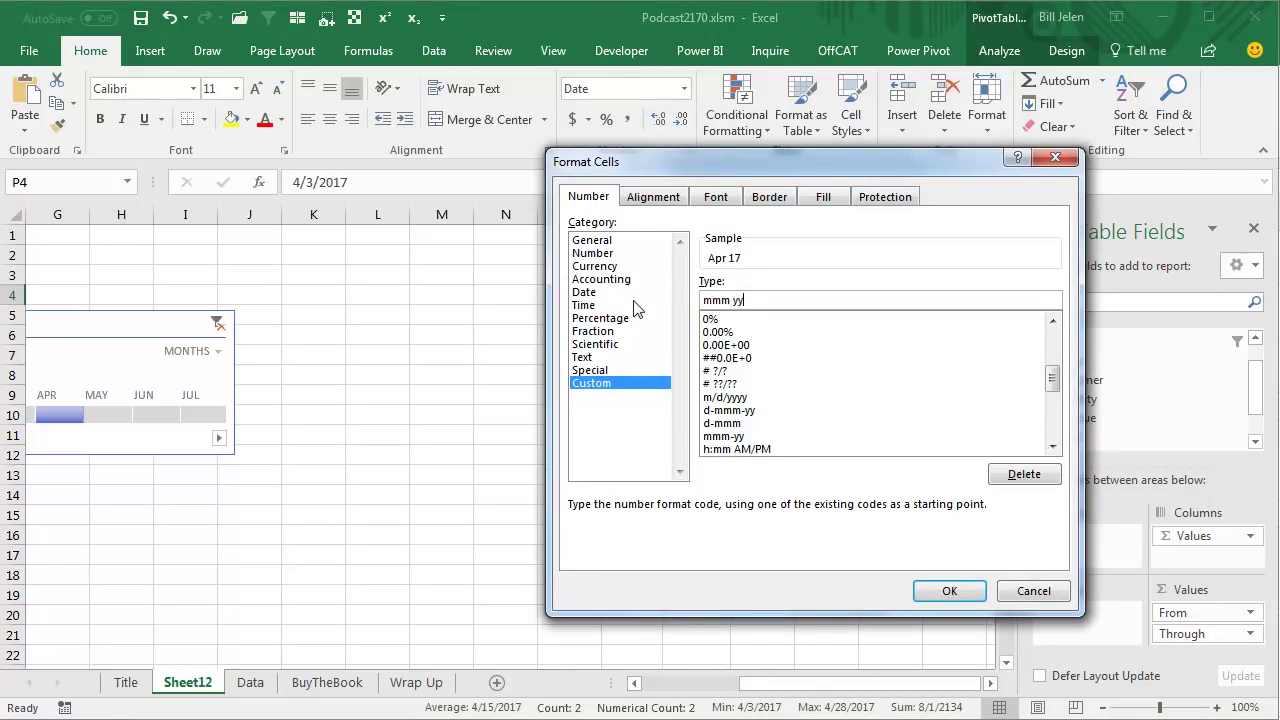
text(y)
key(Return)
click(631, 335)
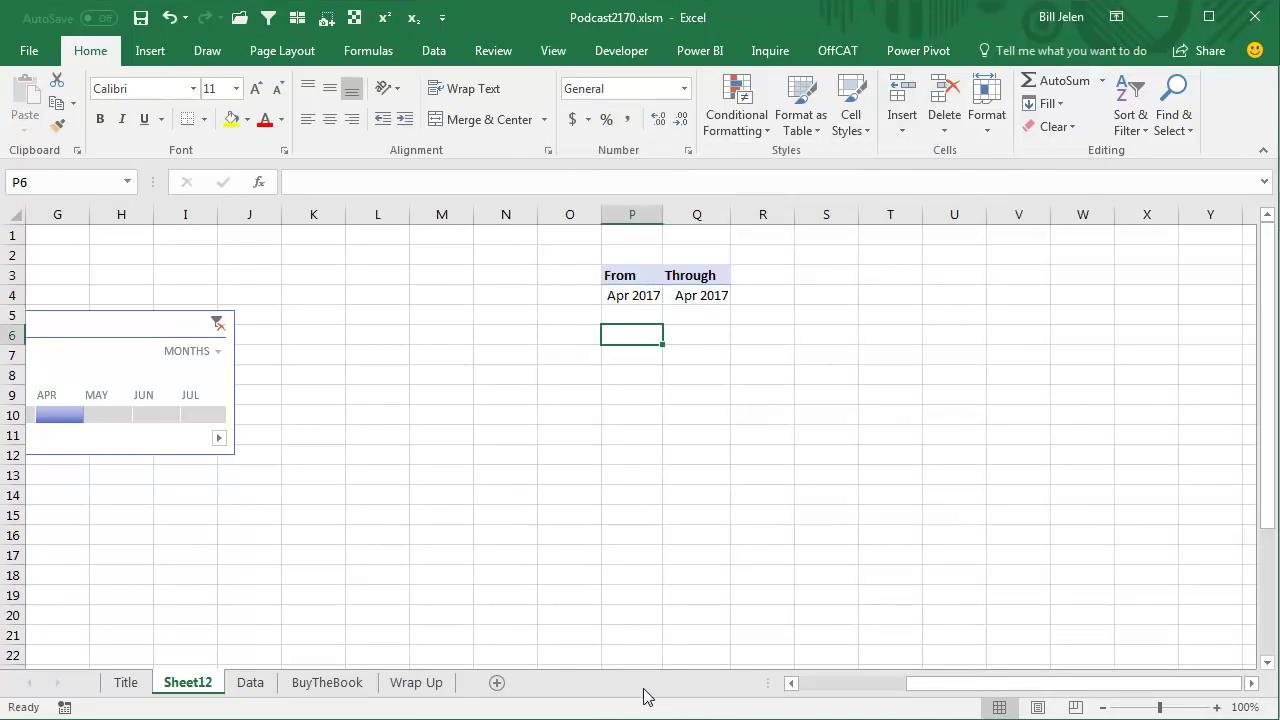
- Enter ="Top five customers from "&TEXT(P4,"MMMM YYYY")&" through "&TEXT(Q4,"MMMM YYYY") in P6
text(="T)
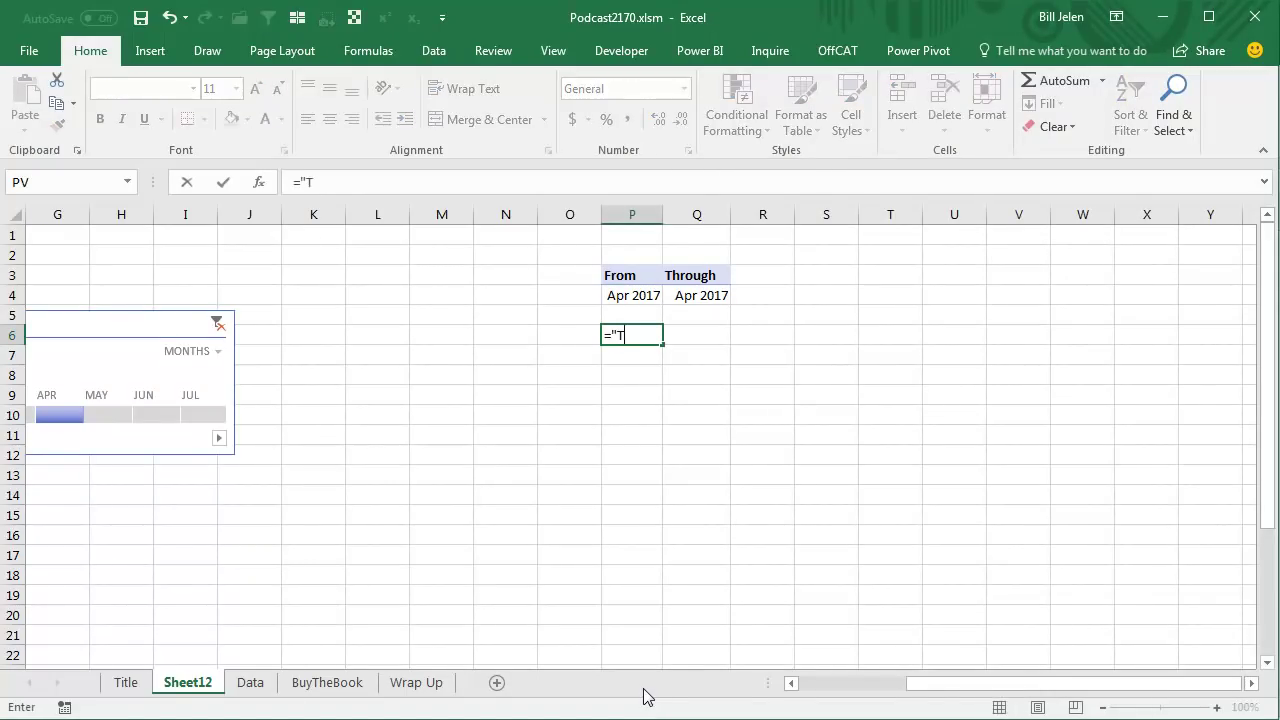
text(op fi)
text(ve customers fr)
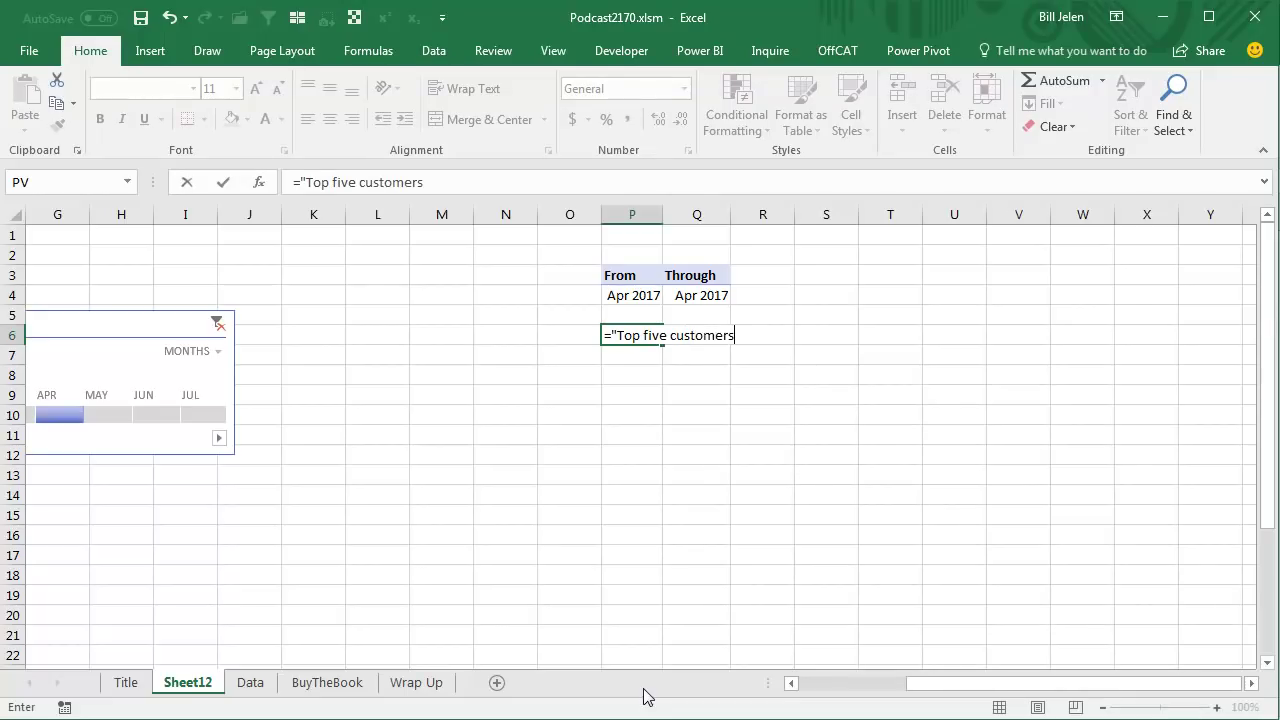
text(om ")
text(&)
text(TEXT(P)
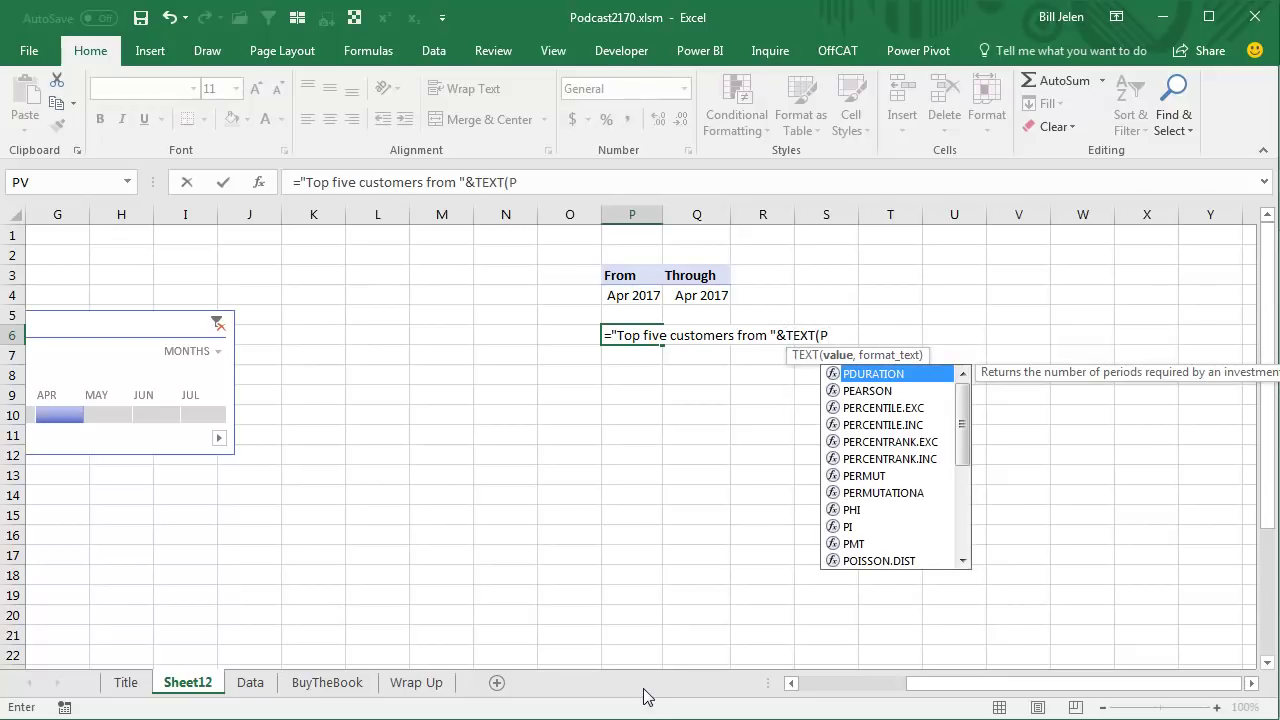
text(4,)
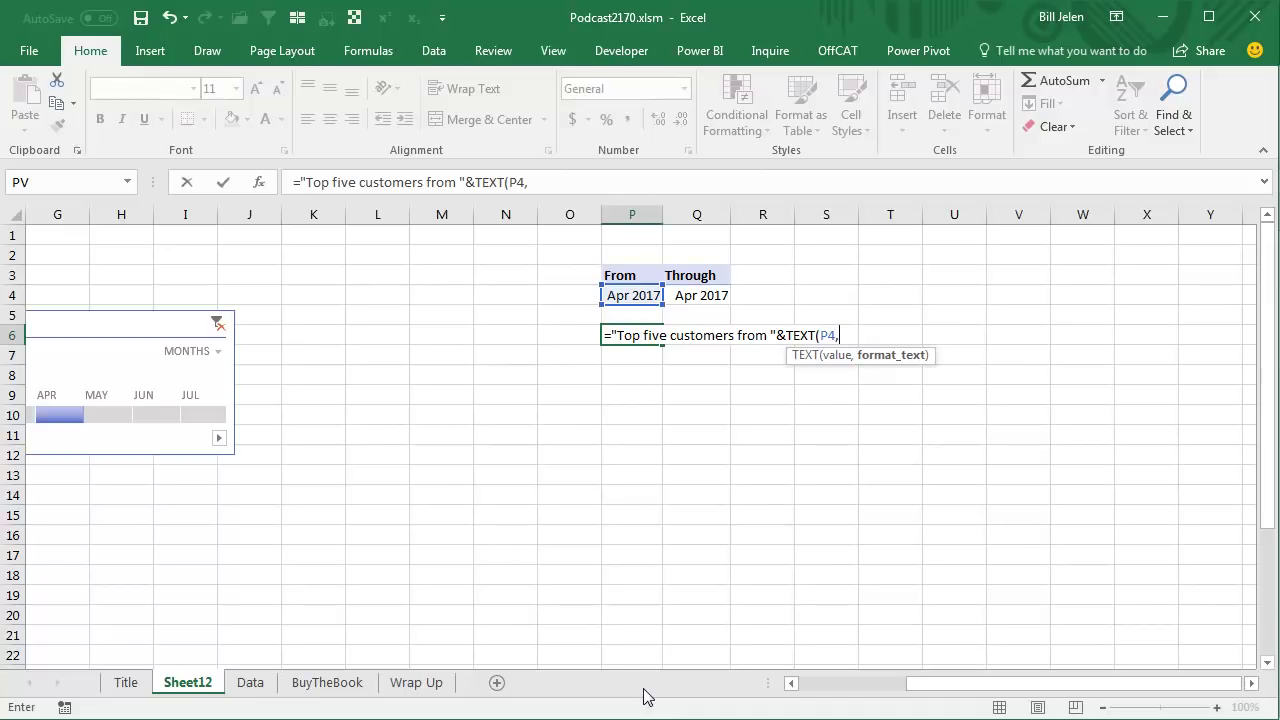
text("M)
text(MMM YYYY)
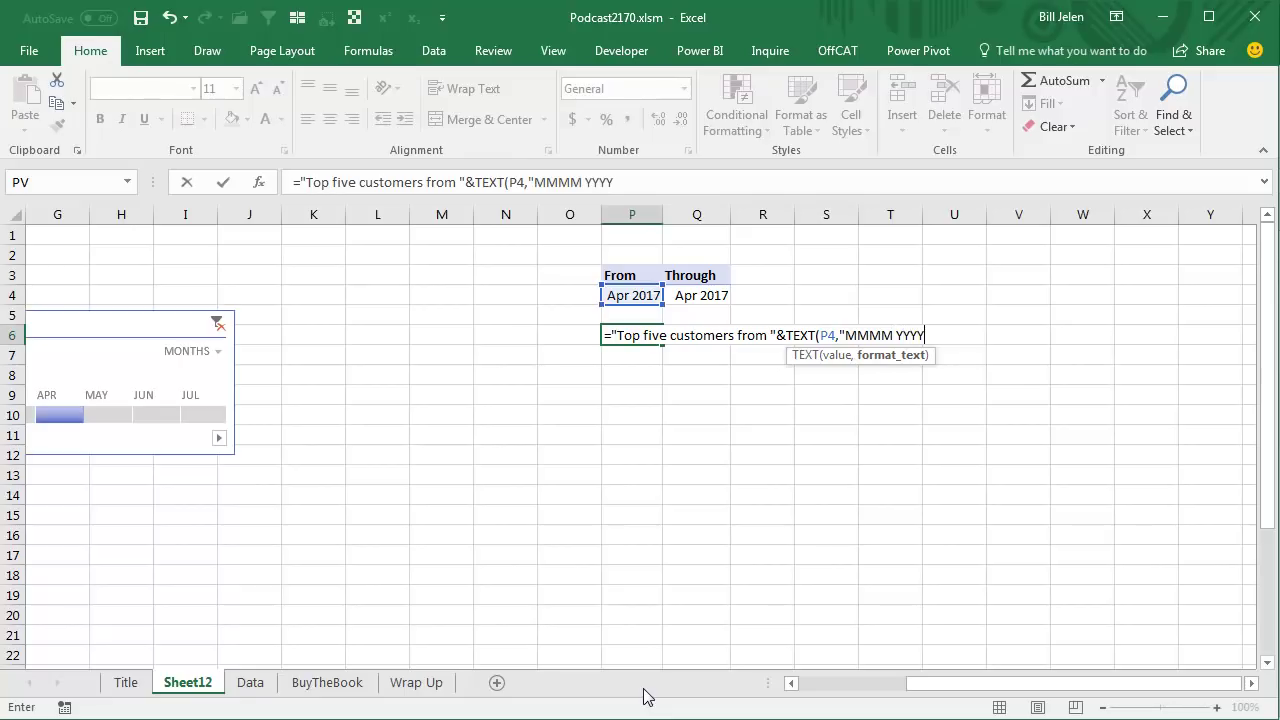
text("))
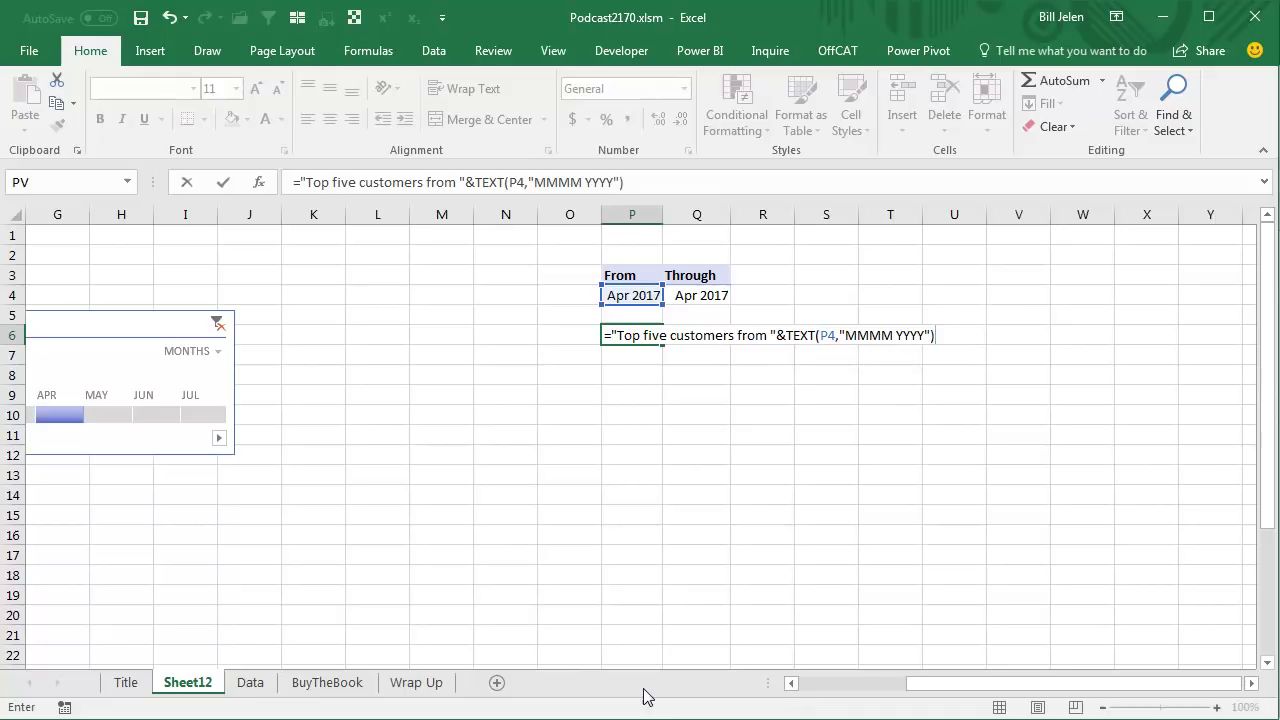
text(&" throu)
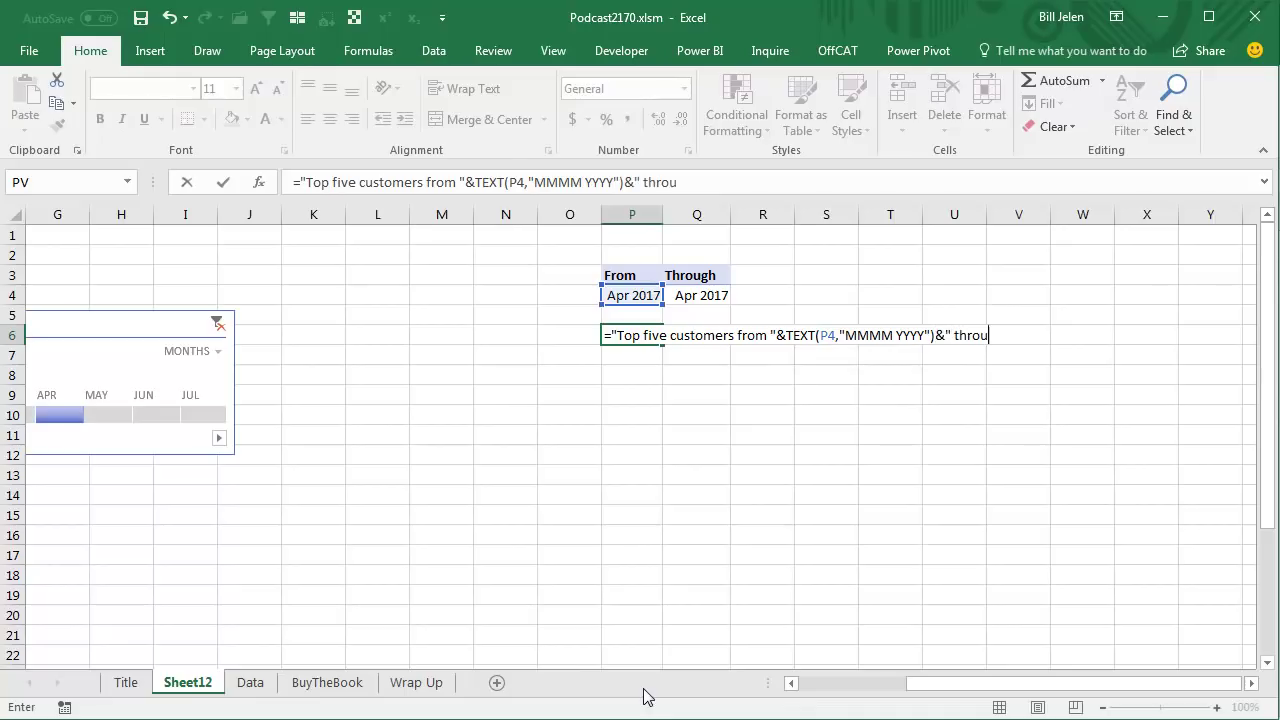
text(gh ")
text(&TEX)
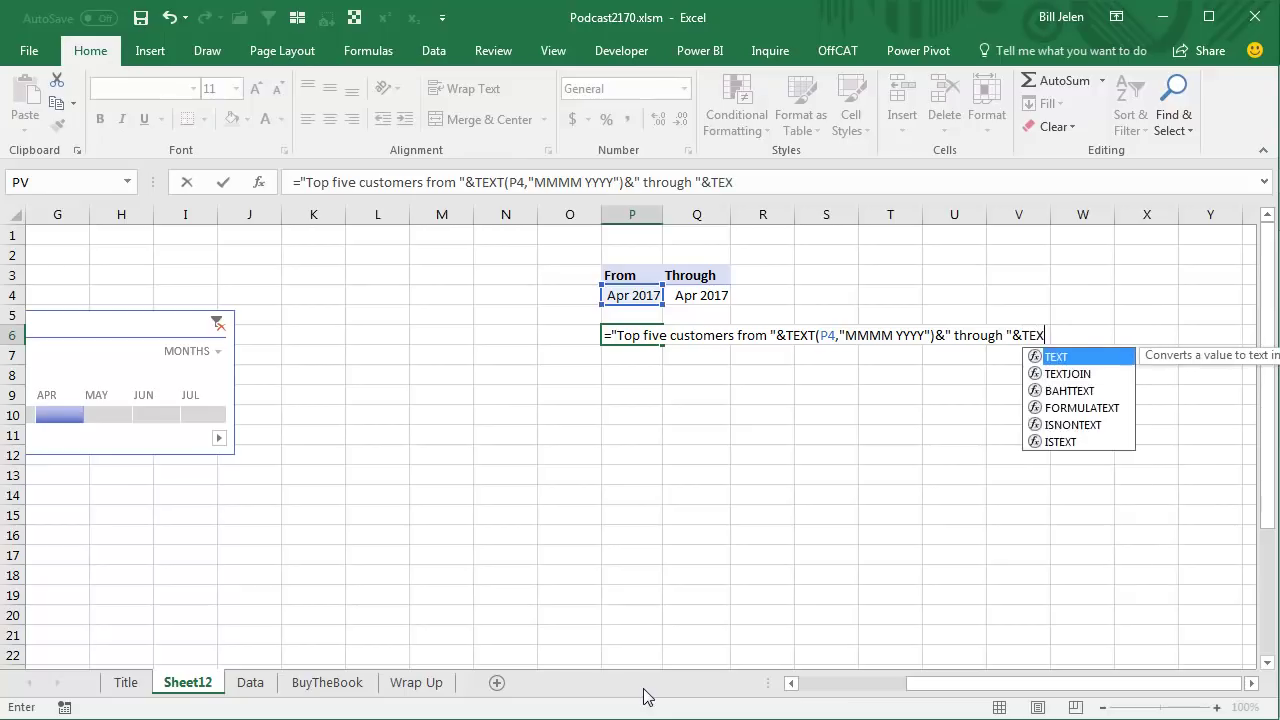
text(T(Q)
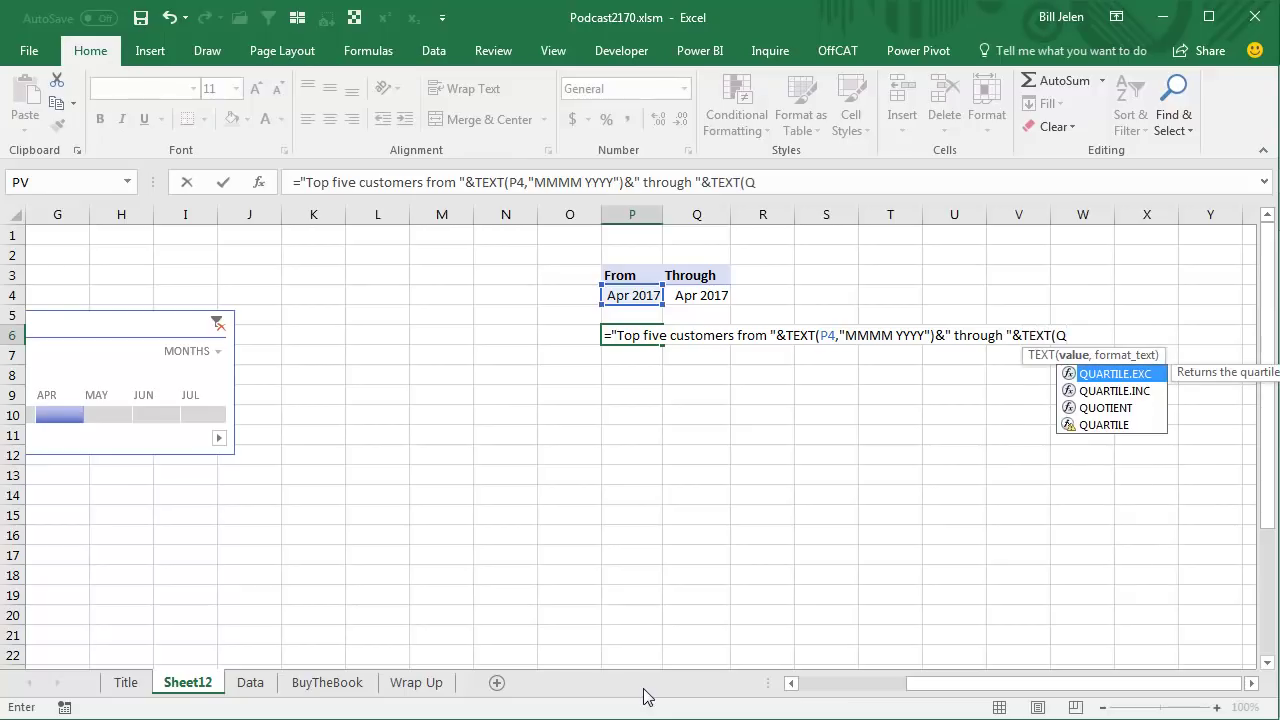
text(4,)
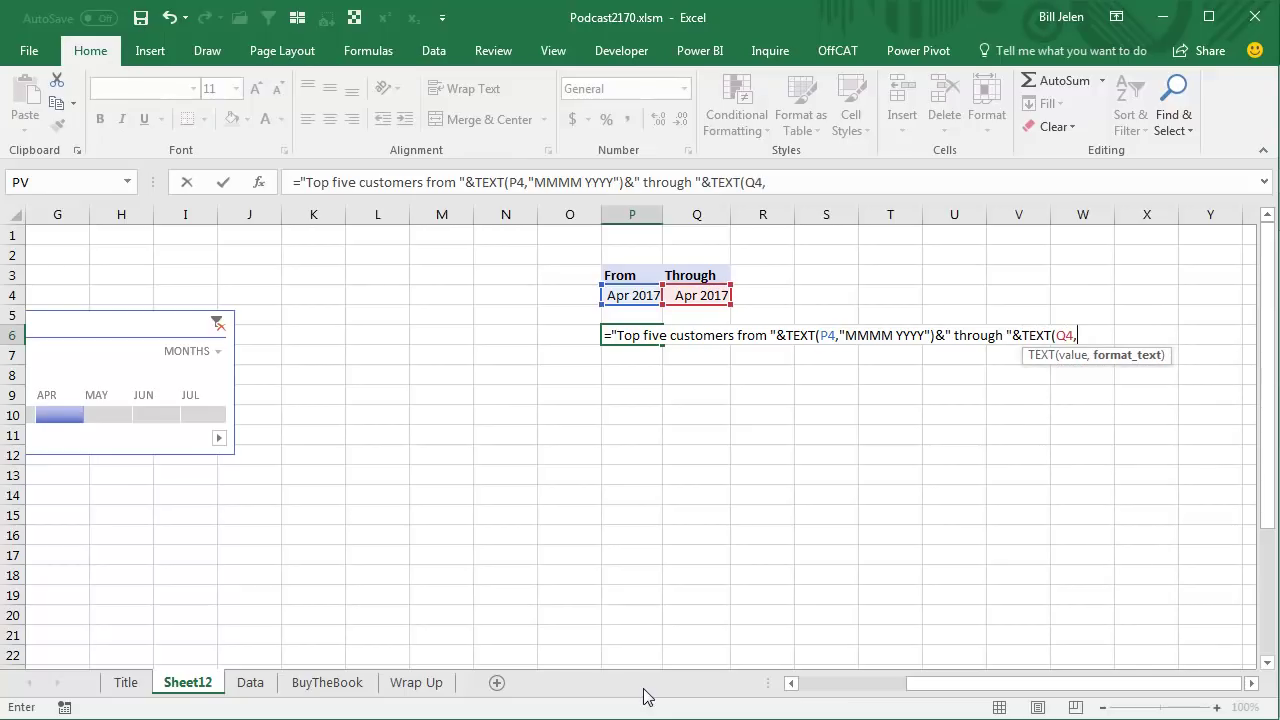
text("MMMM)
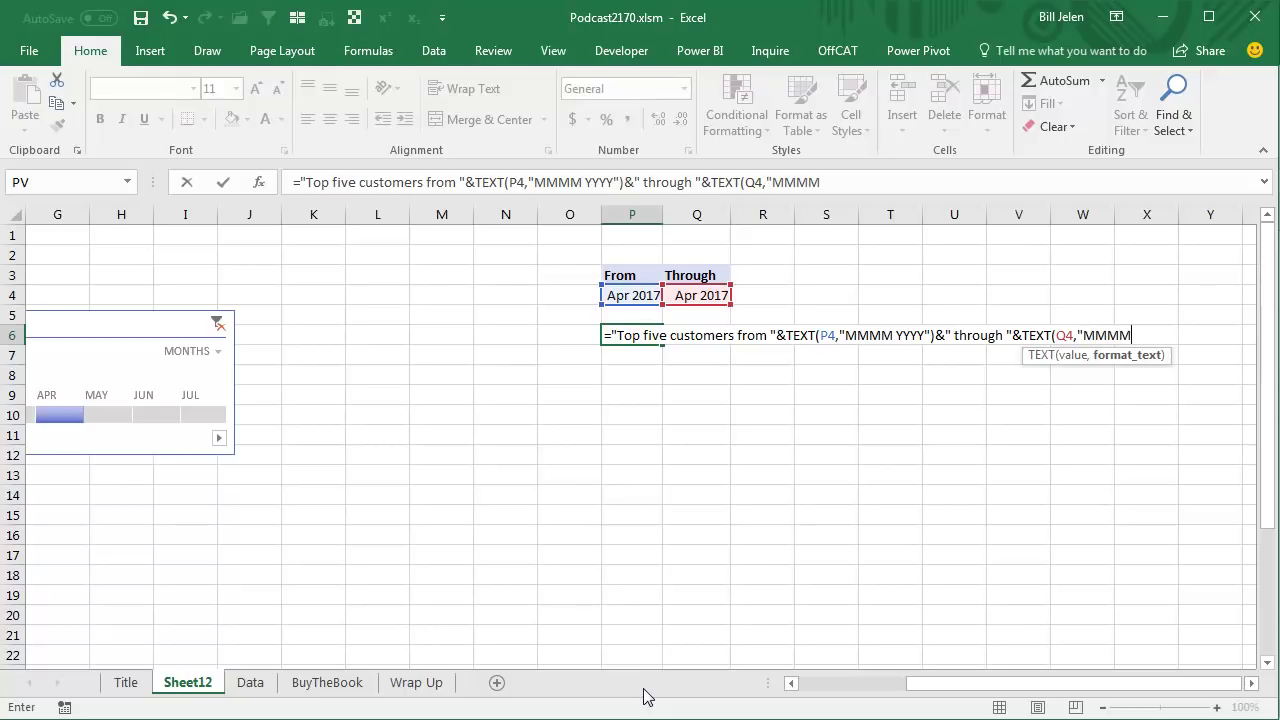
text(YYYY:)
text())
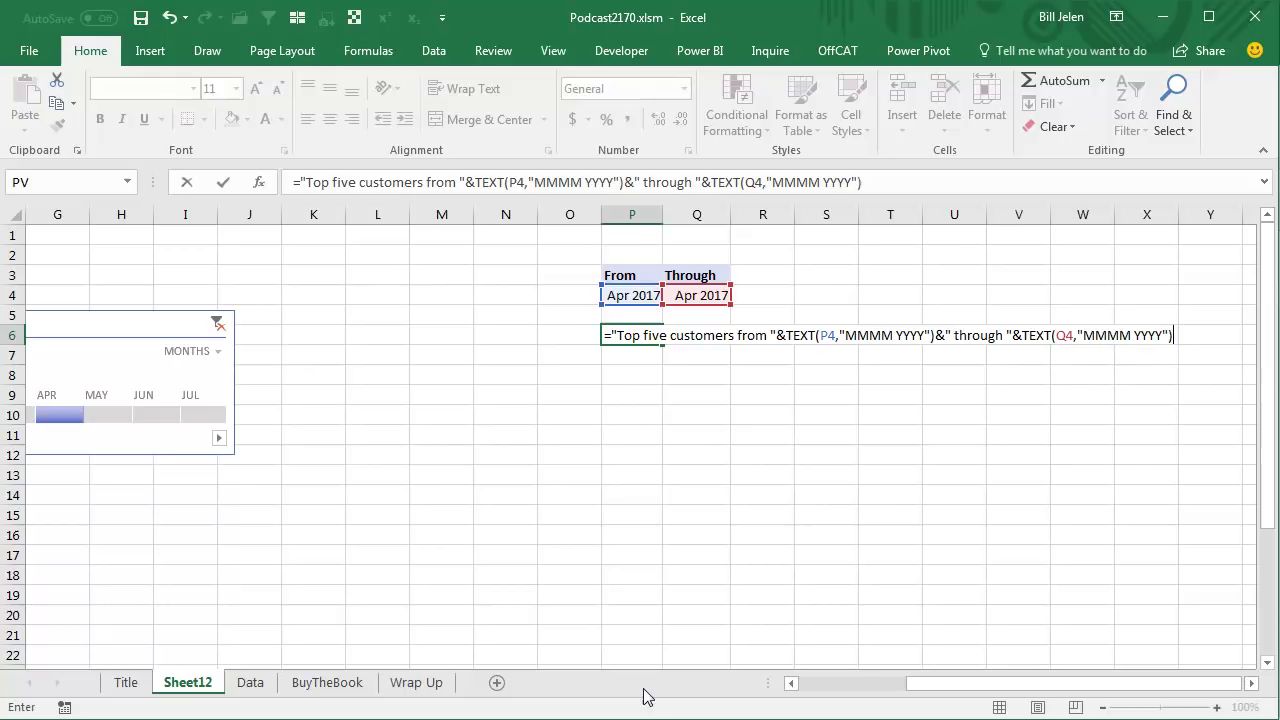
key(Return)
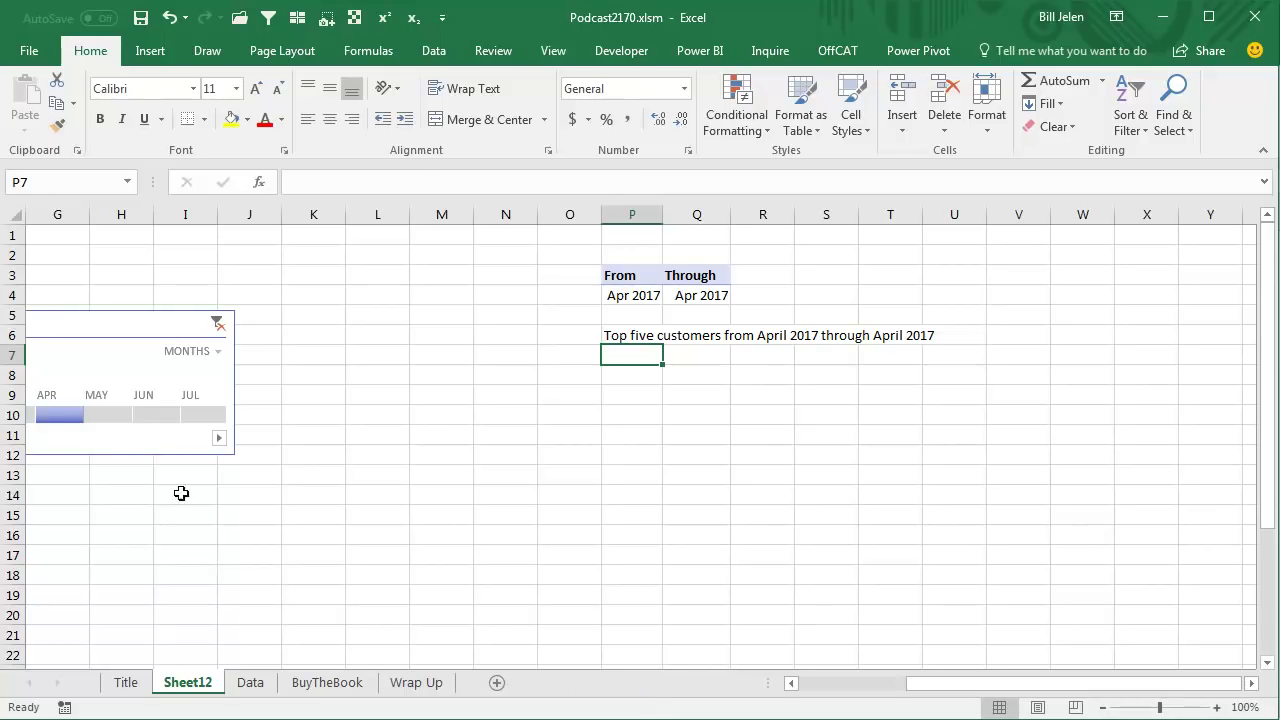
- Filter the timeline to April–June, then to July 2017 alone, and edit the P7 title formula
drag(65, 420, 155, 424)
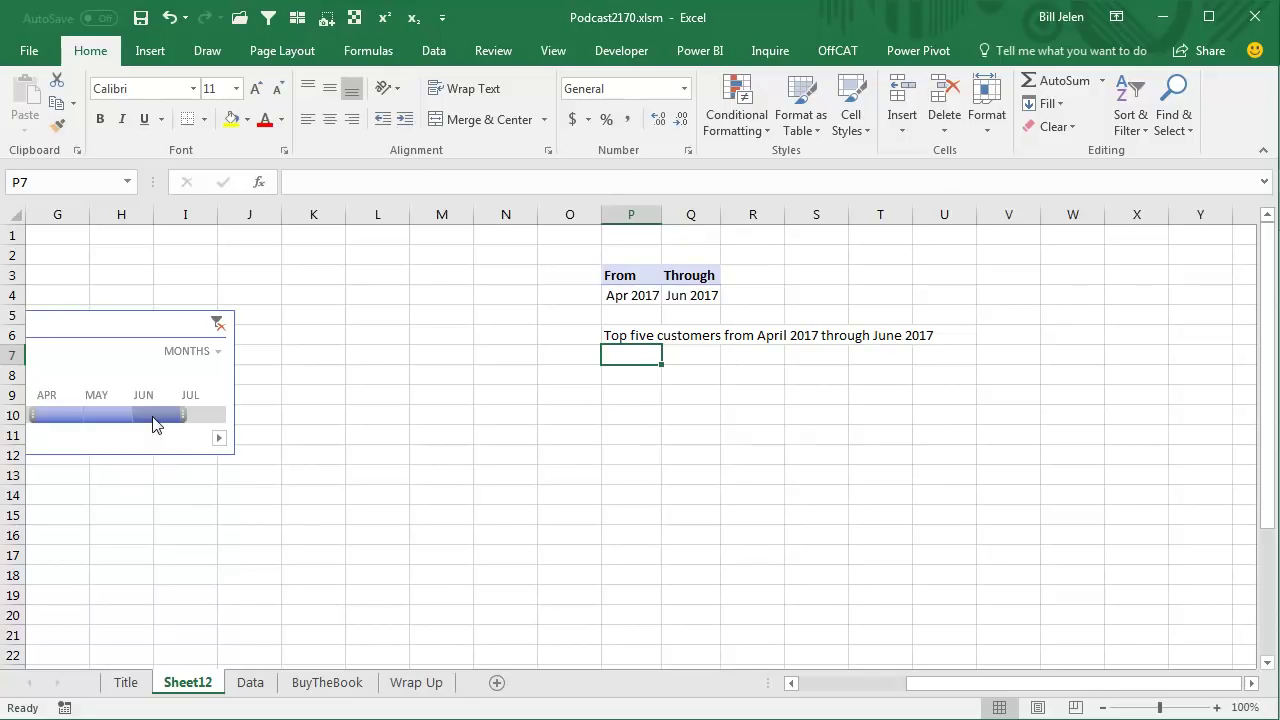
click(201, 418)
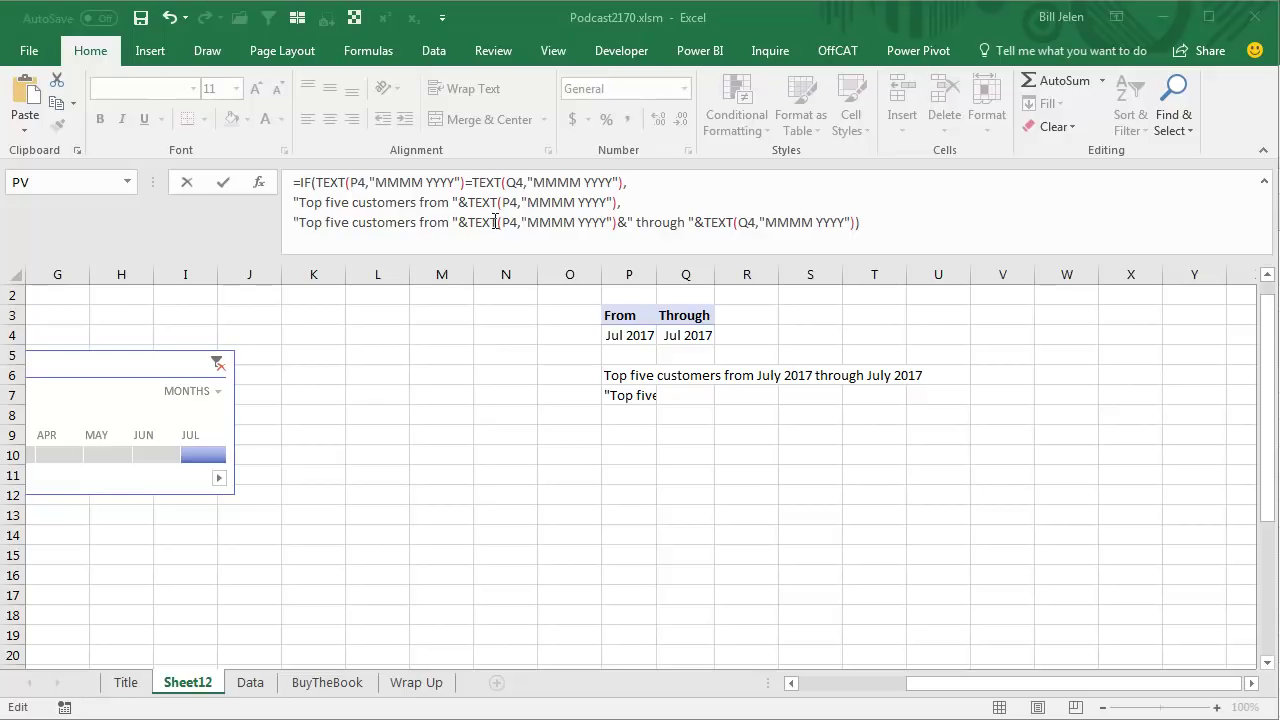
click(906, 224)
- Commit the single-month title formula and move it from P7 into cell A1
key(ctrl+Return)
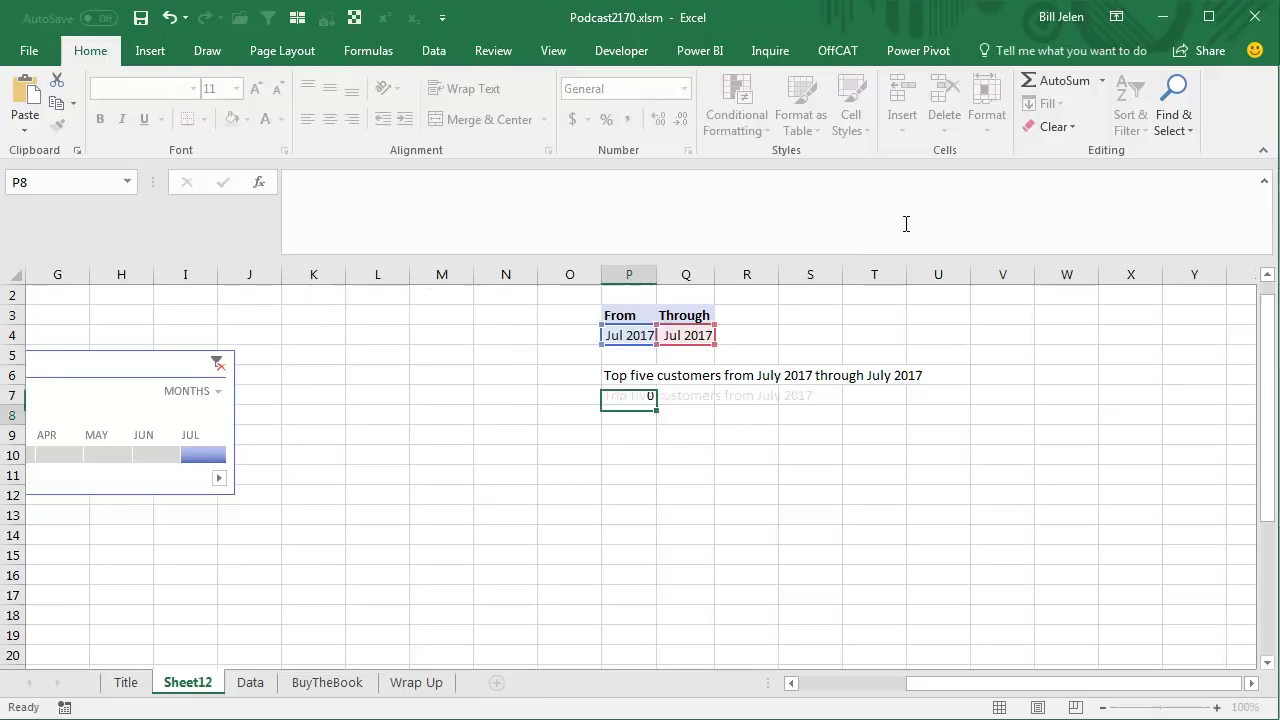
key(ctrl+c)
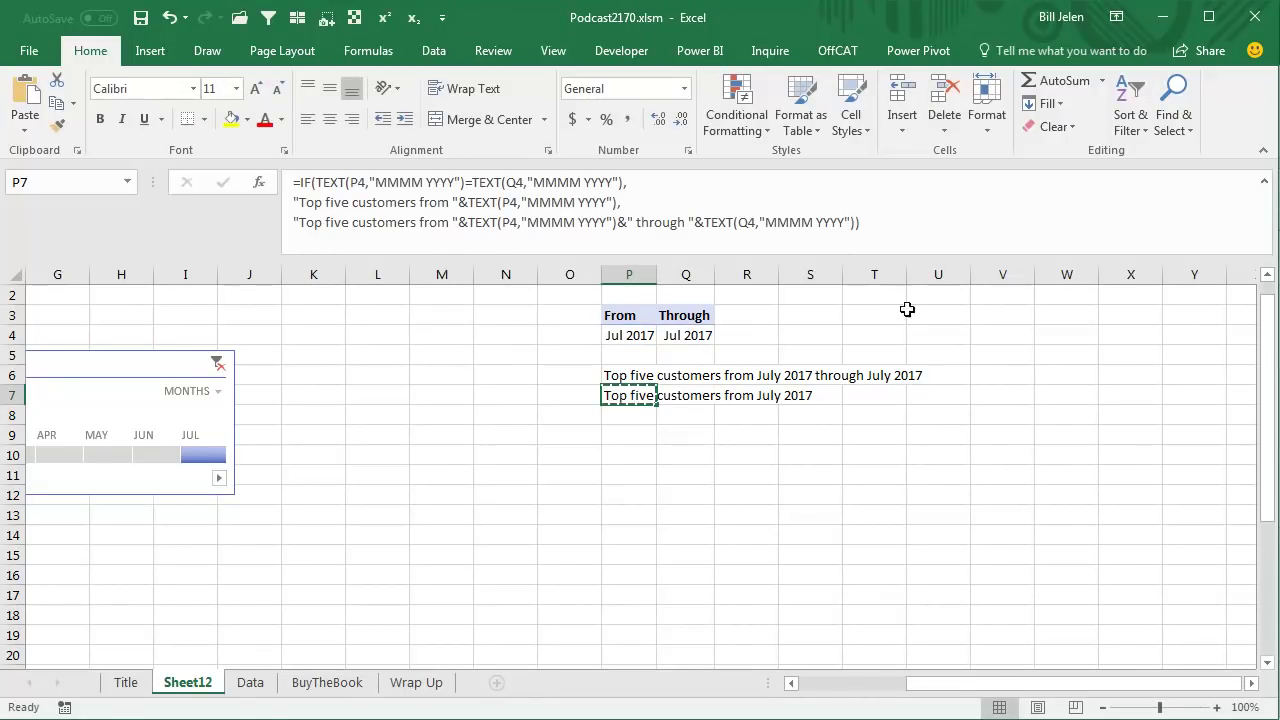
drag(928, 684, 806, 688)
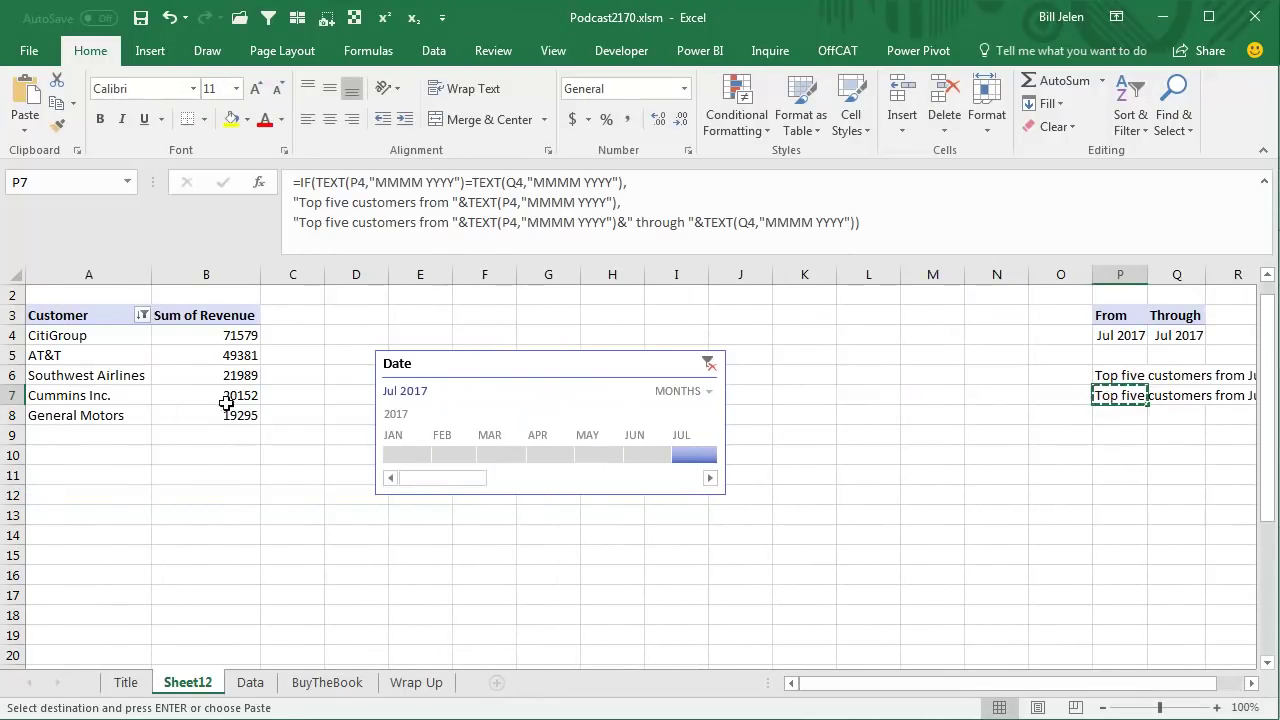
scroll(52, 324, up, 1)
click(64, 299)
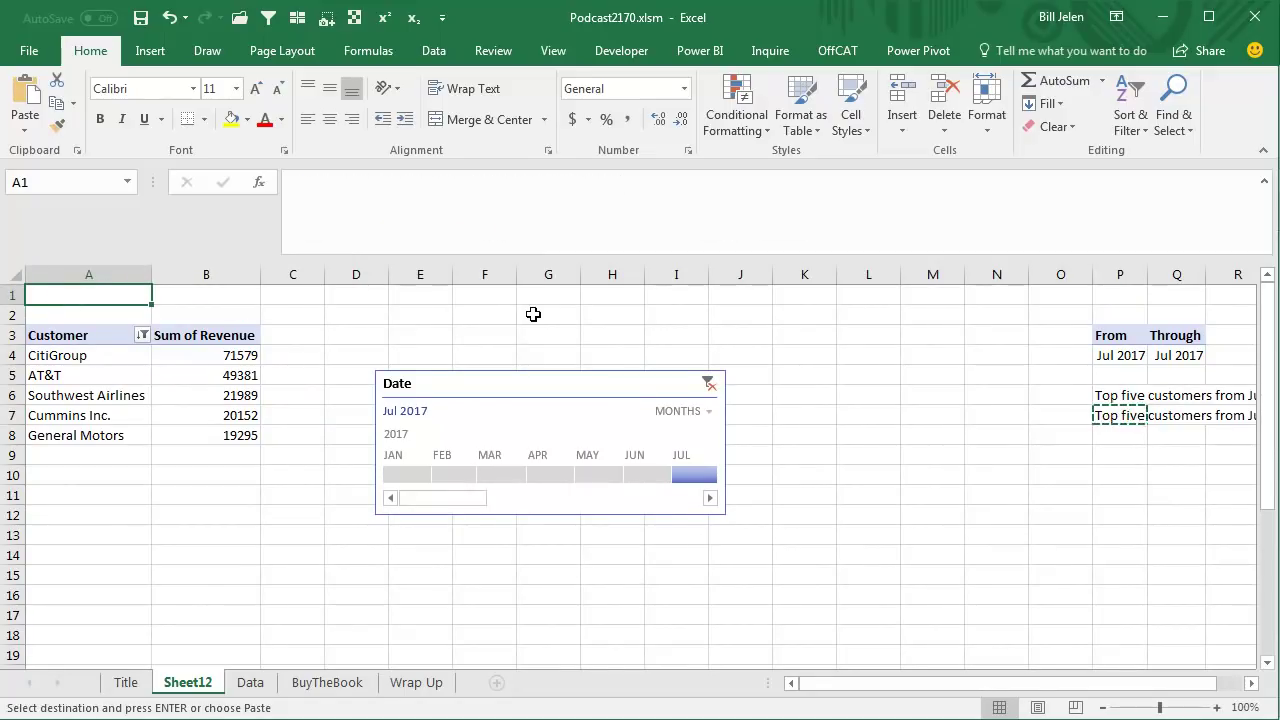
key(Return)
- Try February–April, then January on the timeline, ending filtered to March 2017
drag(458, 474, 575, 471)
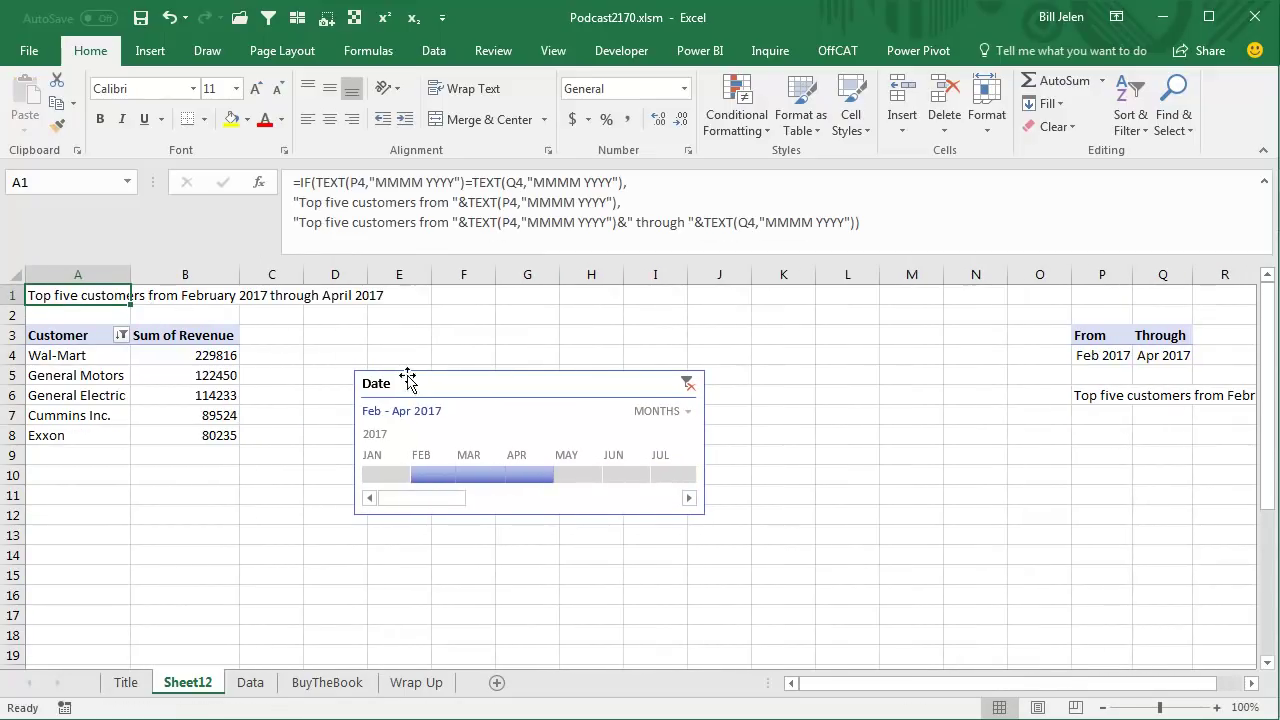
click(399, 474)
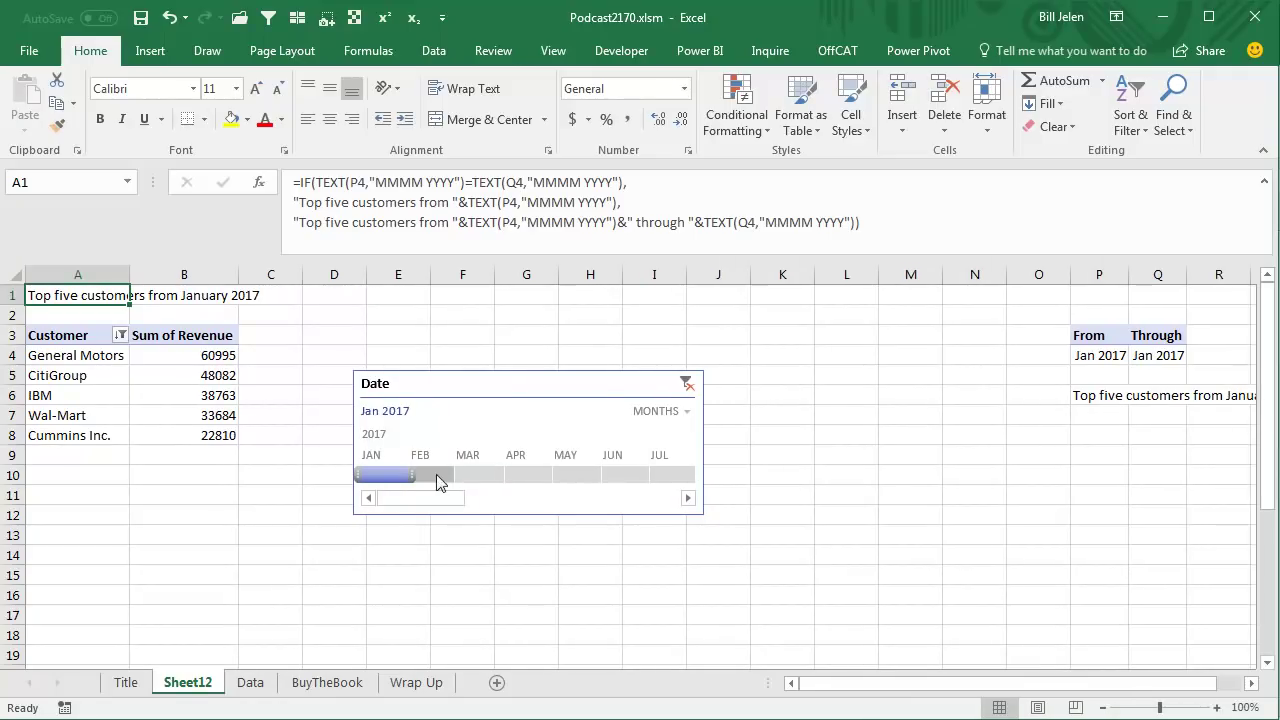
click(469, 473)
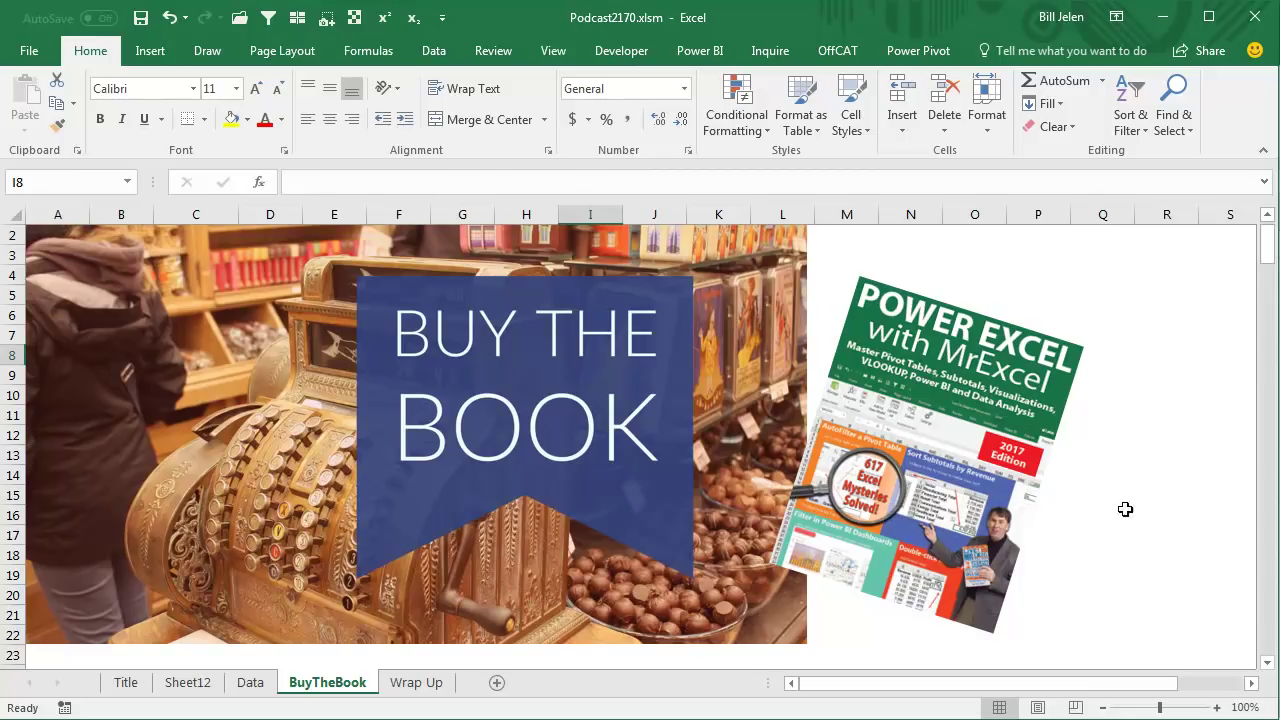
click(428, 684)
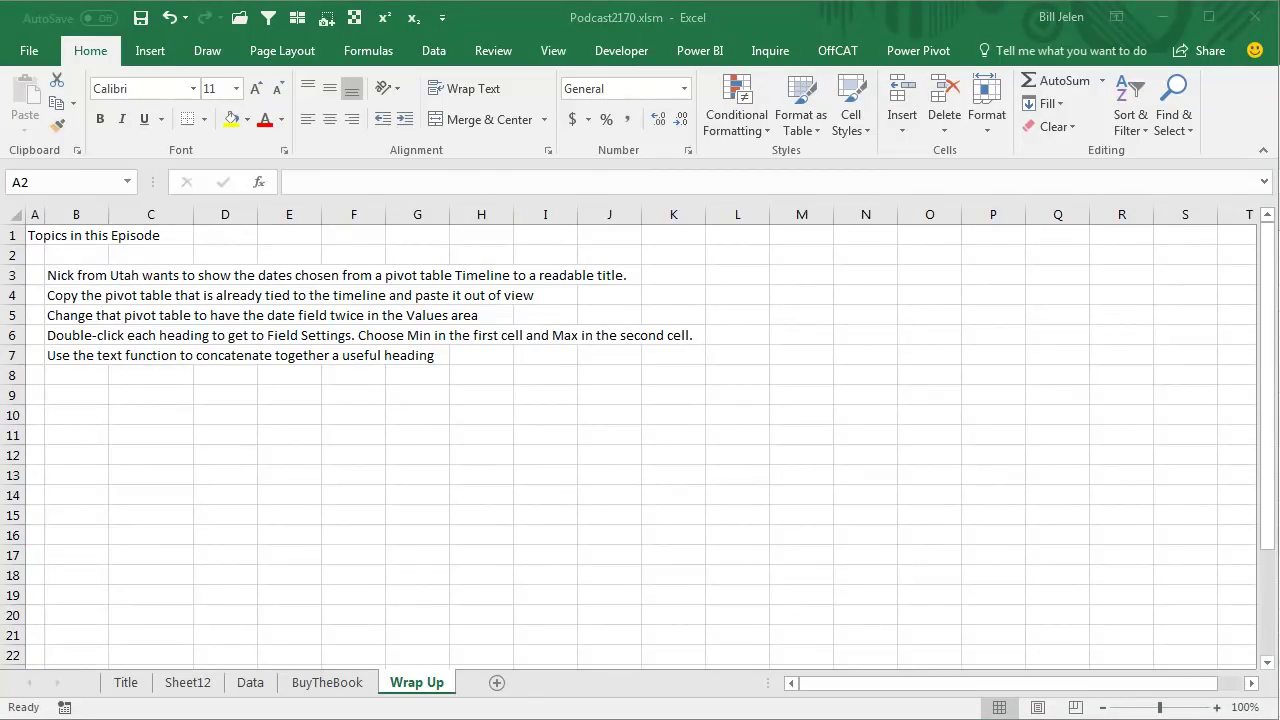